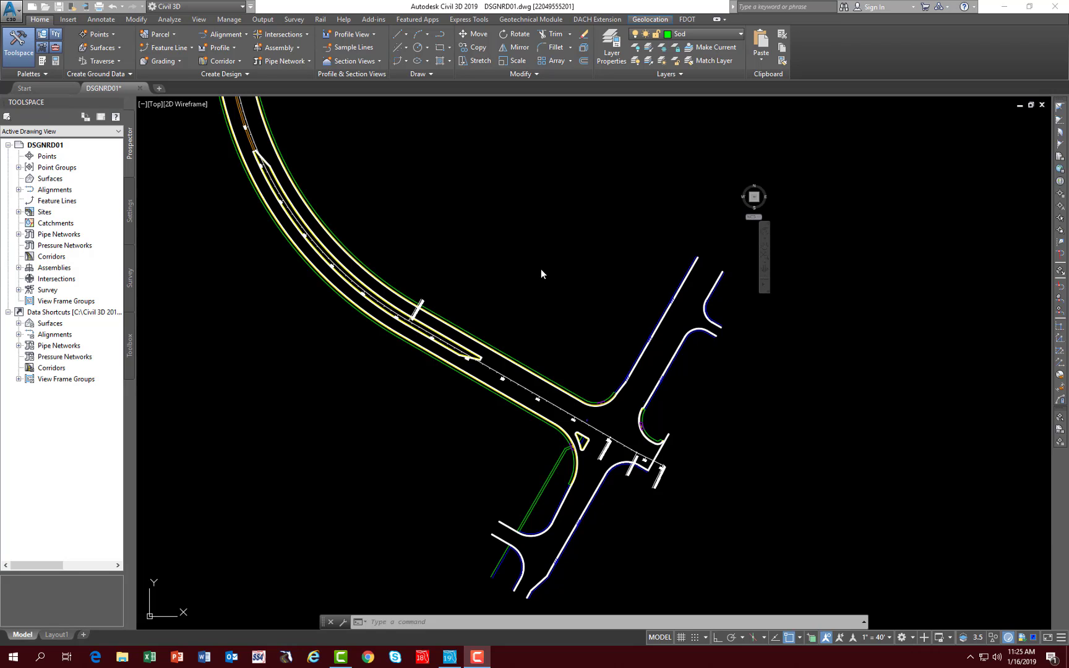
{"action": "left_click", "coordinate": [538, 245]}
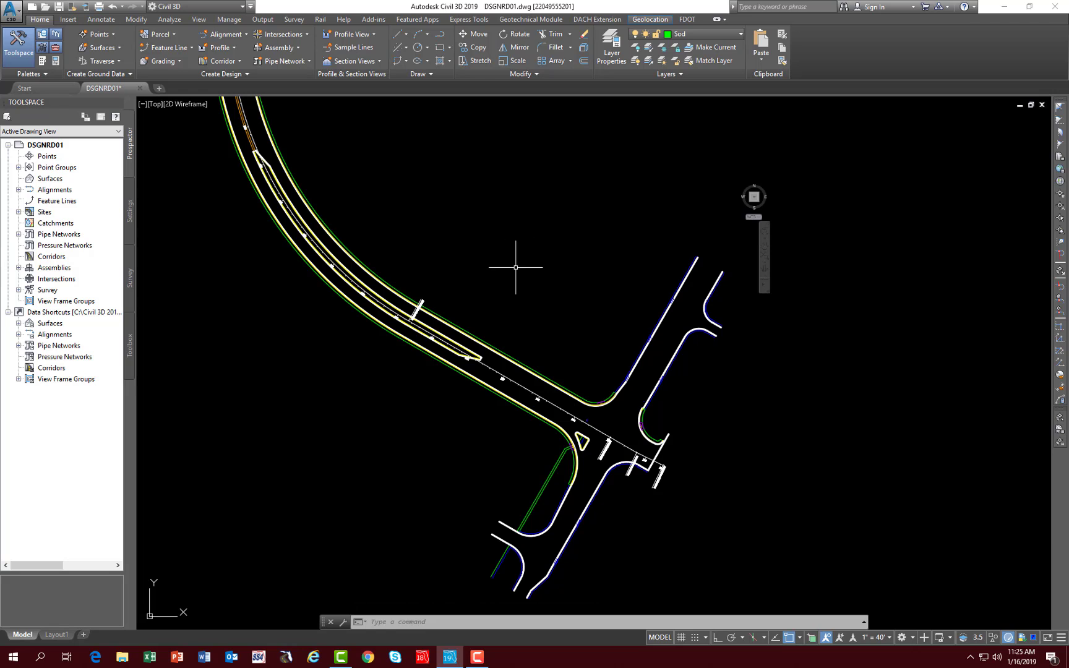
{"action": "left_click", "coordinate": [514, 265]}
{"action": "left_click", "coordinate": [511, 250]}
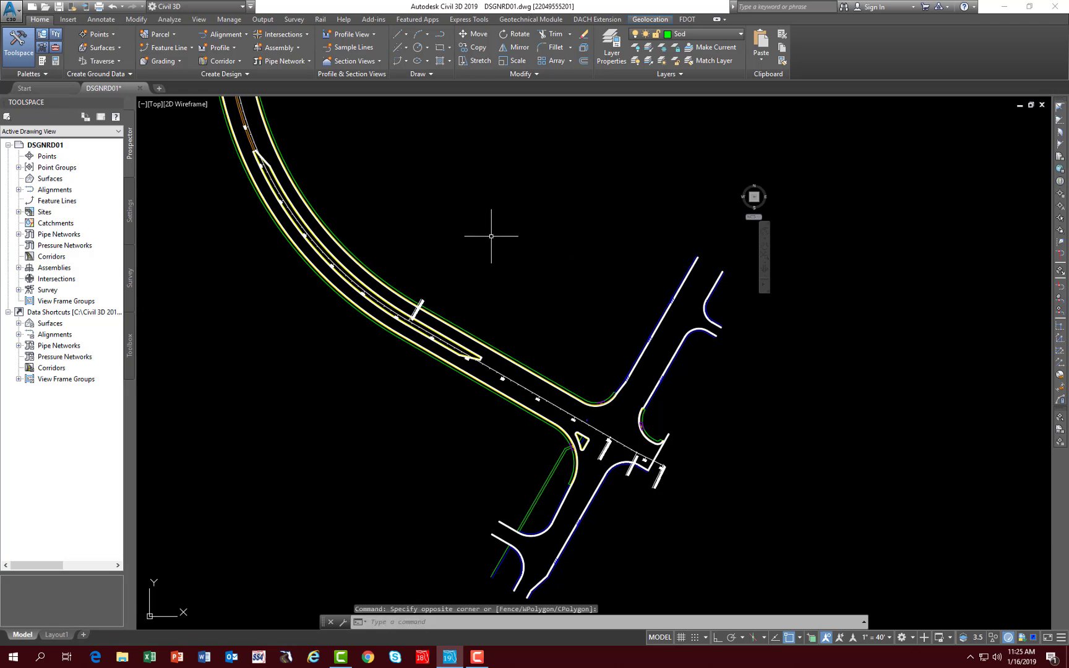
{"action": "mouse_move", "coordinate": [491, 236]}
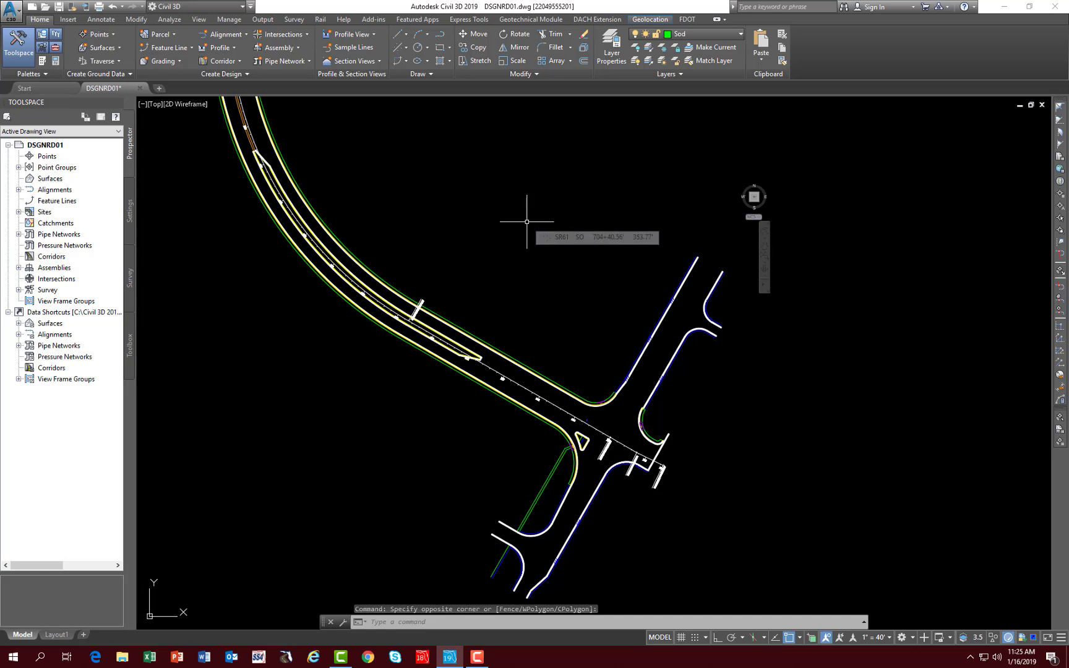
{"action": "type", "text": "i"}
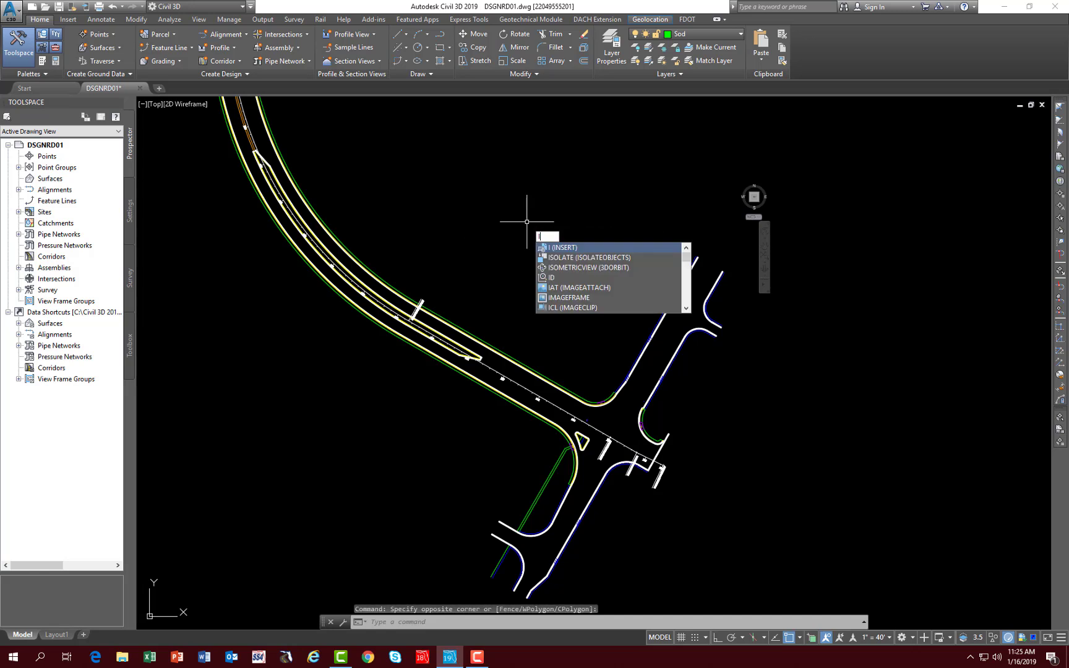
{"action": "key", "text": "Return"}
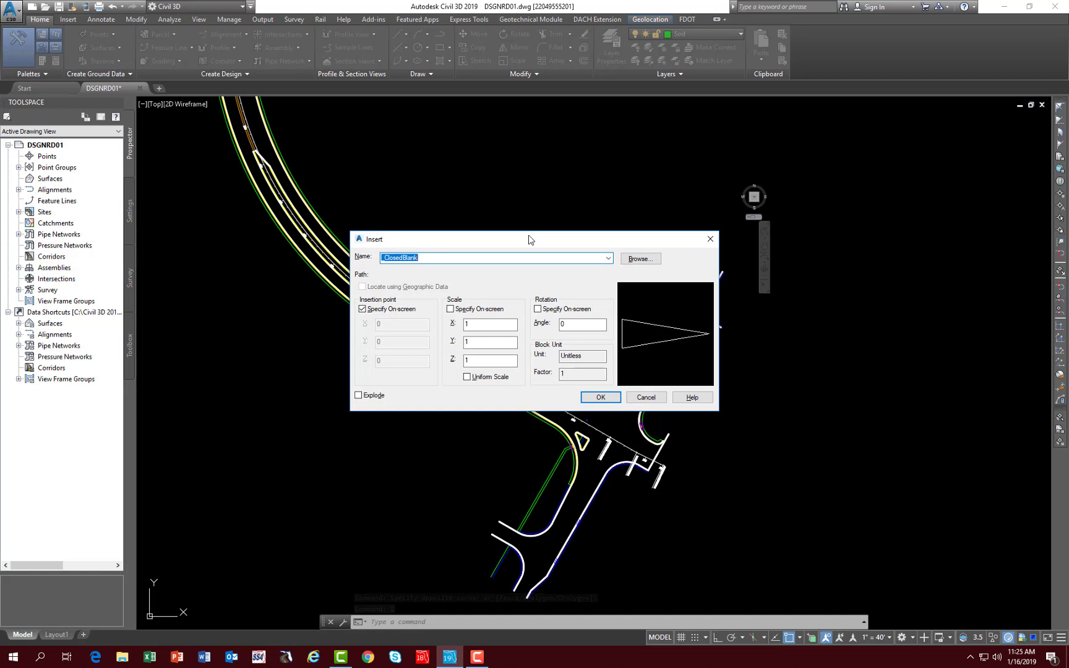
{"action": "left_click", "coordinate": [637, 260]}
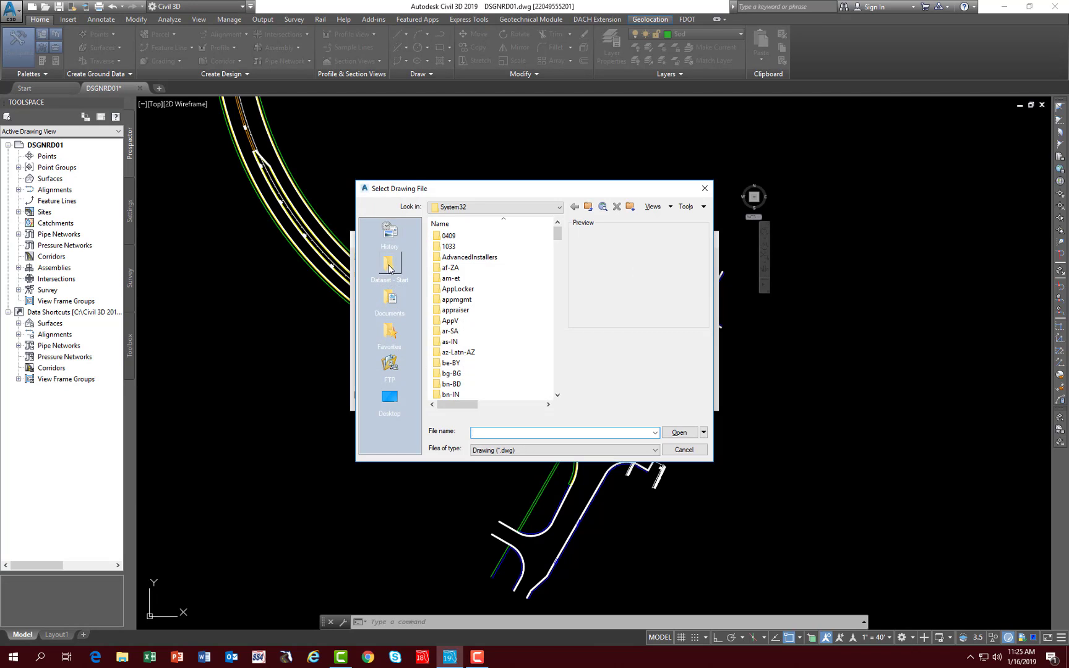
{"action": "left_click", "coordinate": [389, 268]}
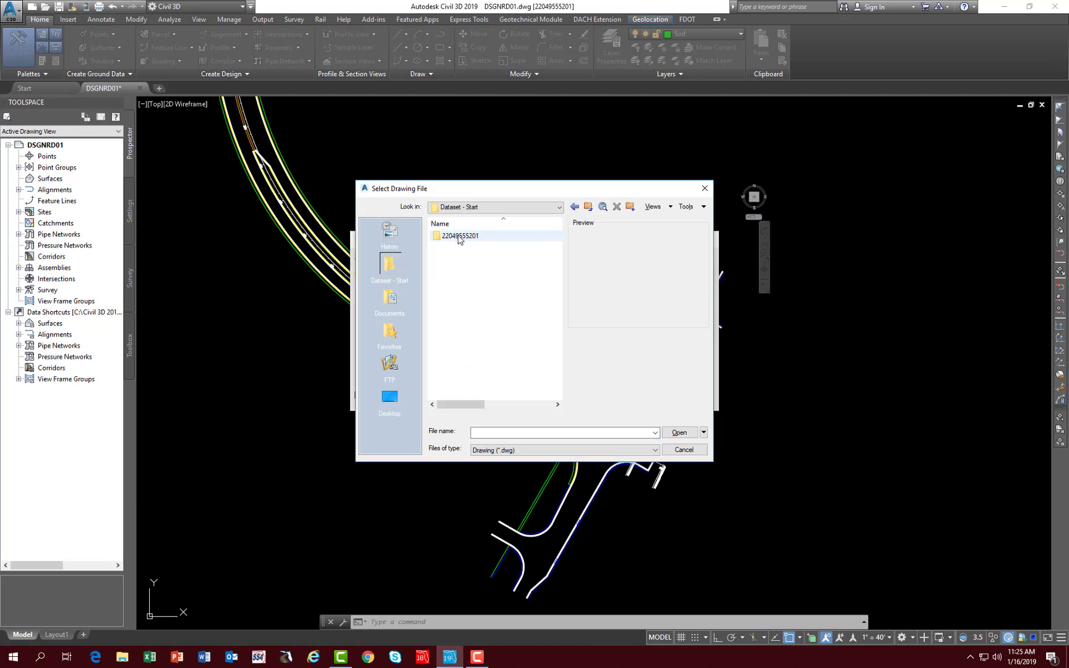
{"action": "left_click", "coordinate": [457, 240]}
{"action": "double_click", "coordinate": [458, 238]}
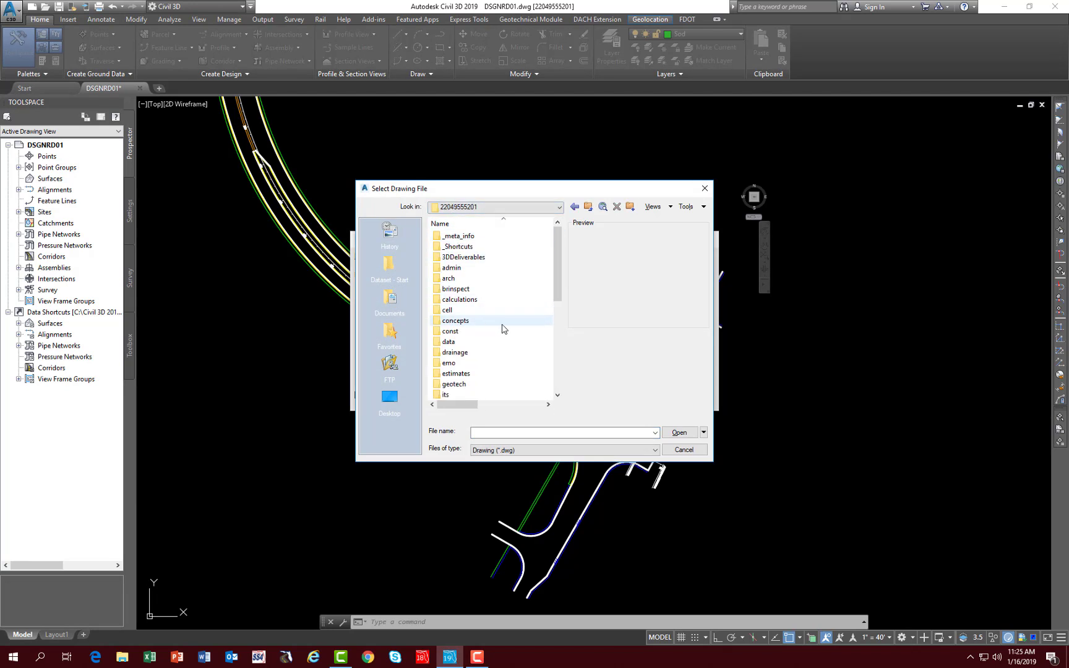
{"action": "left_click", "coordinate": [556, 345]}
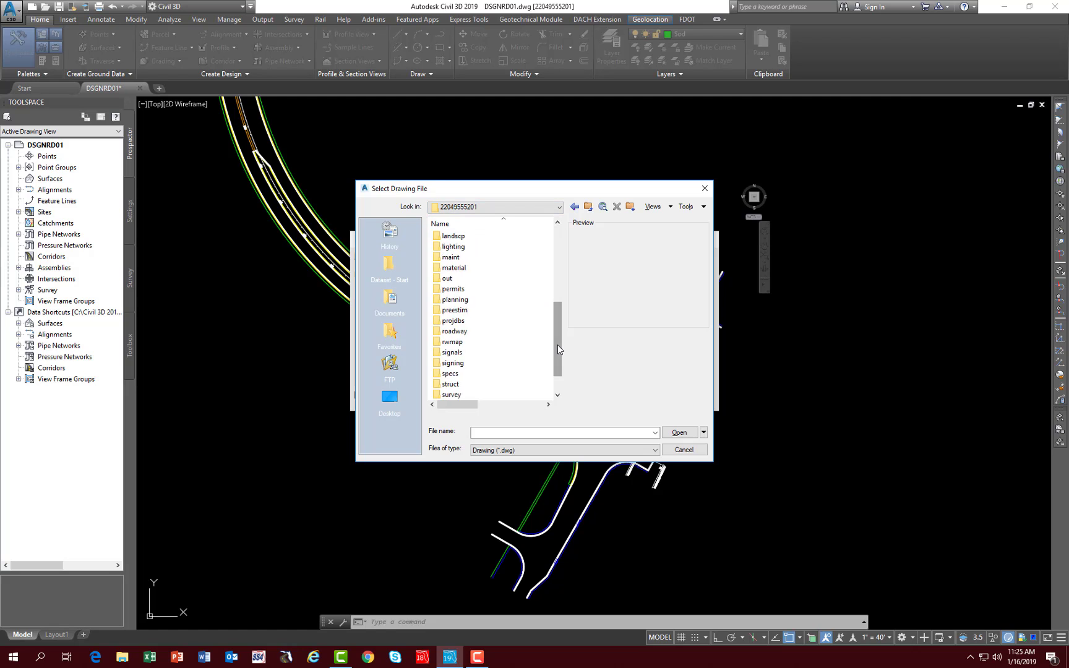
{"action": "left_click", "coordinate": [454, 332]}
{"action": "double_click", "coordinate": [454, 332]}
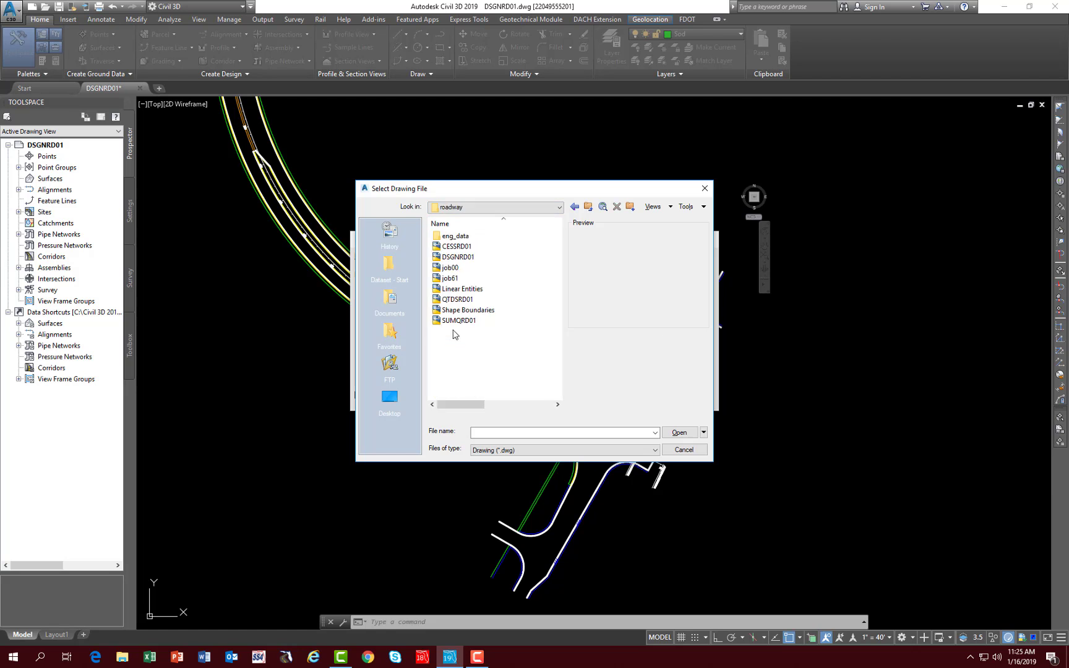
{"action": "left_click", "coordinate": [457, 289]}
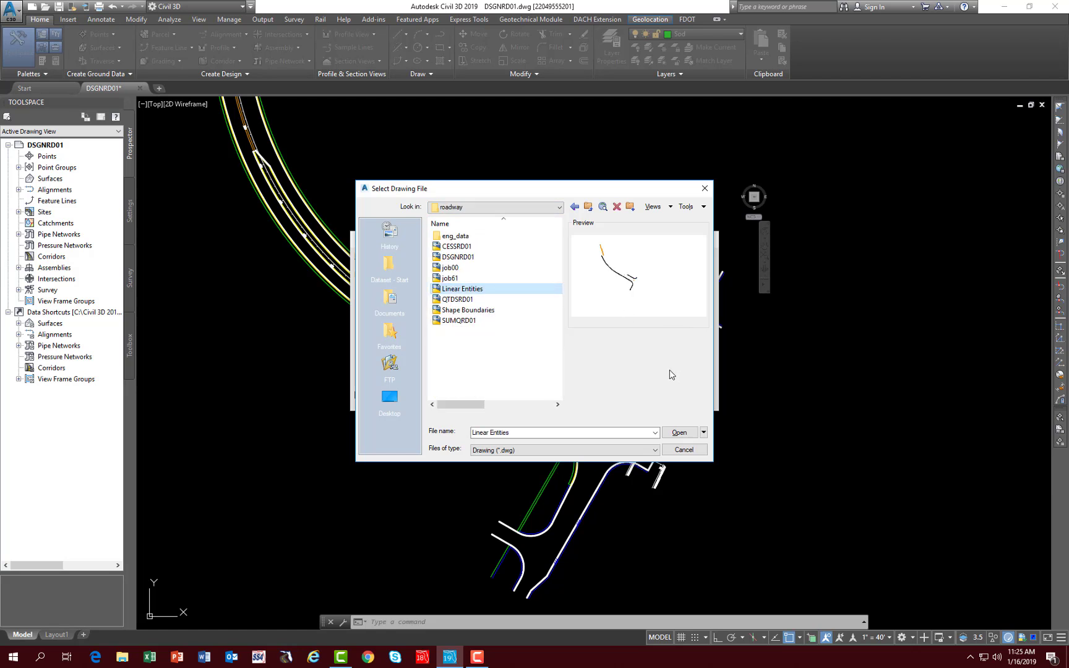
{"action": "left_click", "coordinate": [679, 433]}
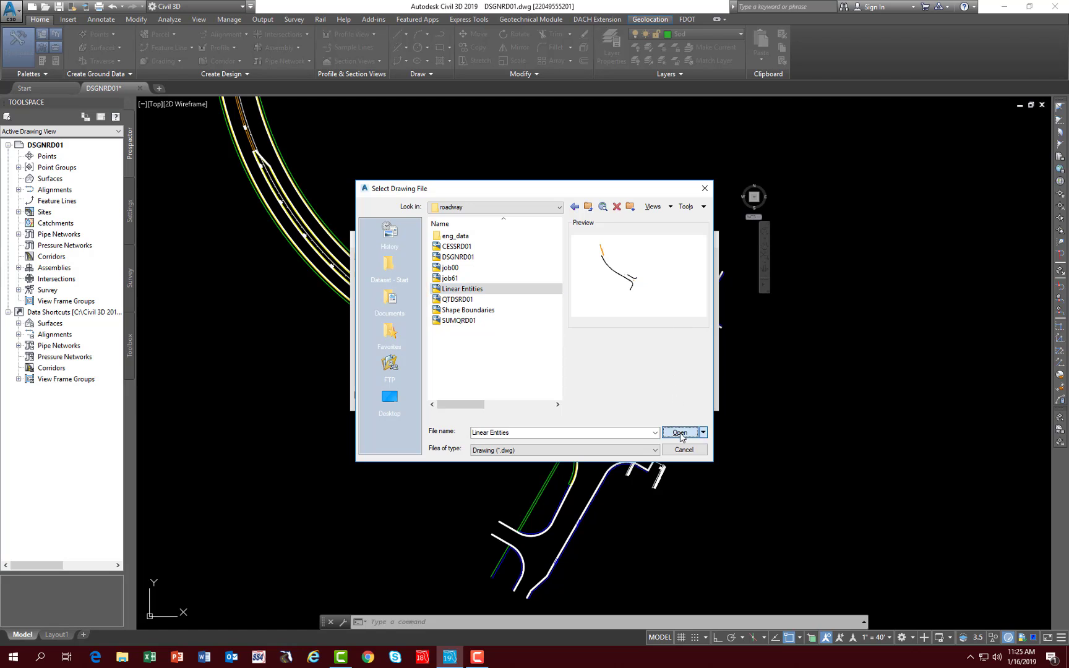
- Insert the Linear Entities drawing at the origin 0,0,0 without on-screen placement, exploded into individual objects
{"action": "left_click", "coordinate": [364, 309]}
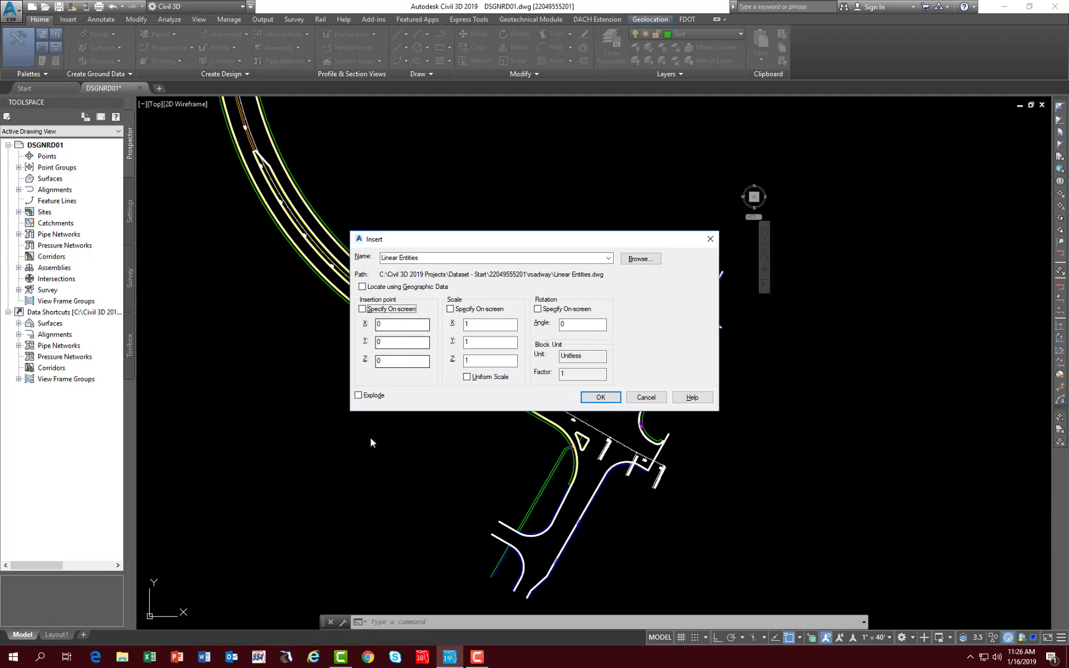
{"action": "left_click", "coordinate": [358, 396]}
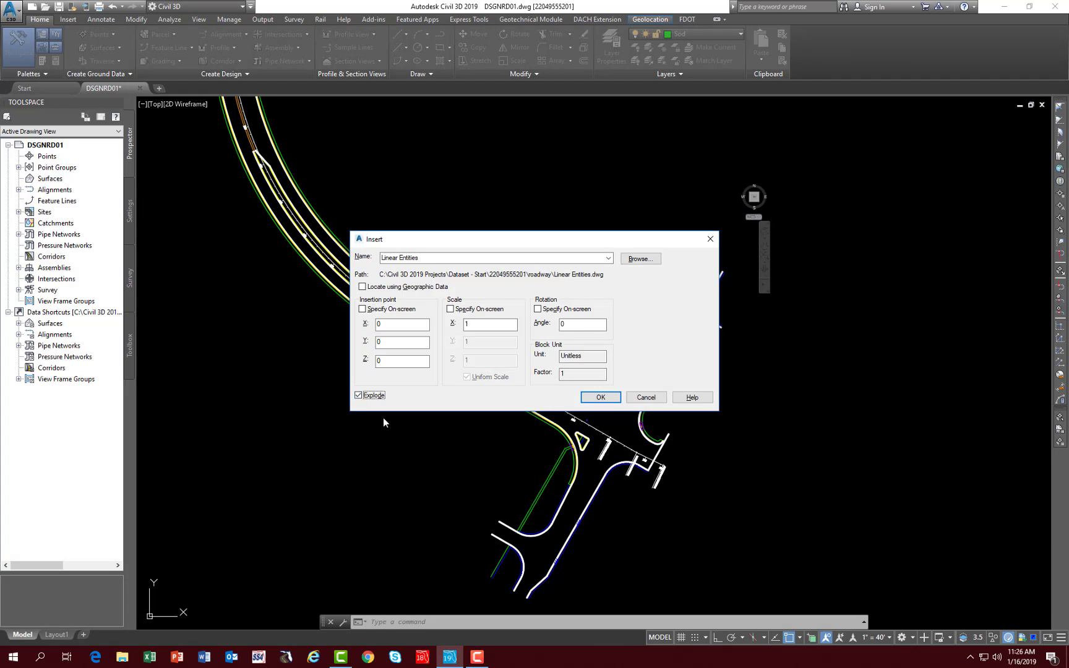
{"action": "left_click", "coordinate": [599, 399]}
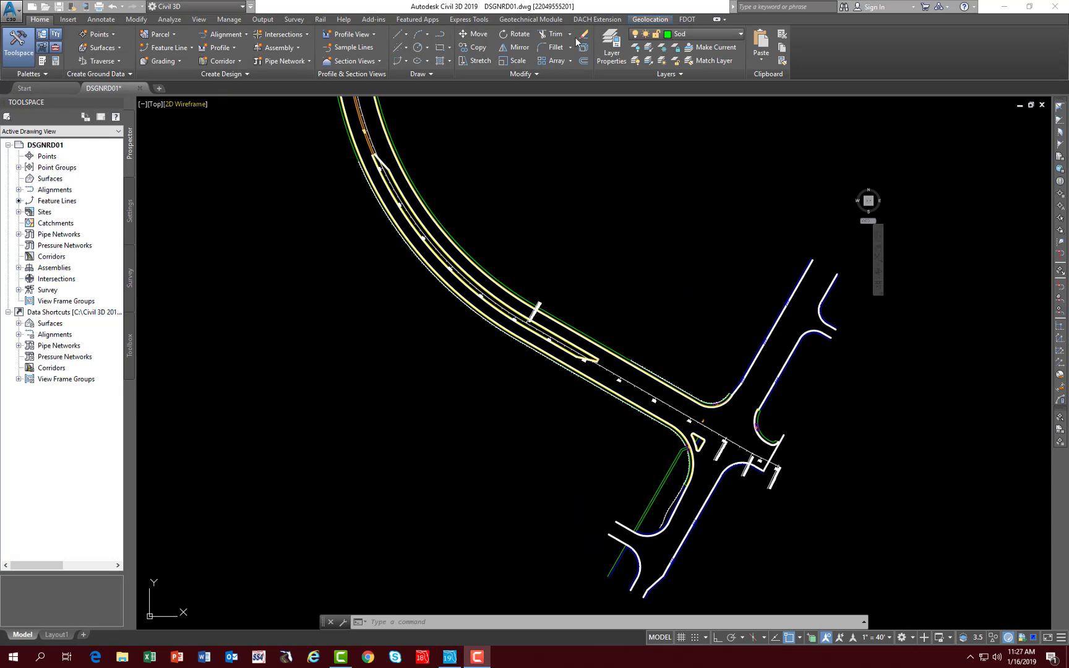
- Launch the FDOT Entity Manager and find pay item 0536 1 0 for guardrail
{"action": "left_click", "coordinate": [685, 20]}
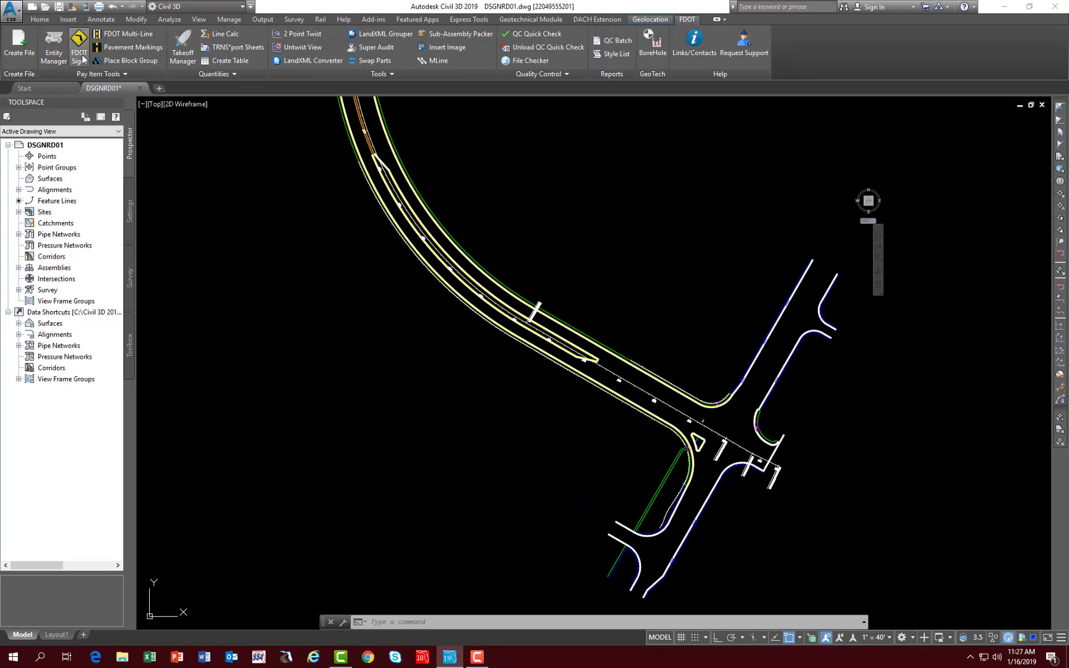
{"action": "left_click", "coordinate": [54, 56]}
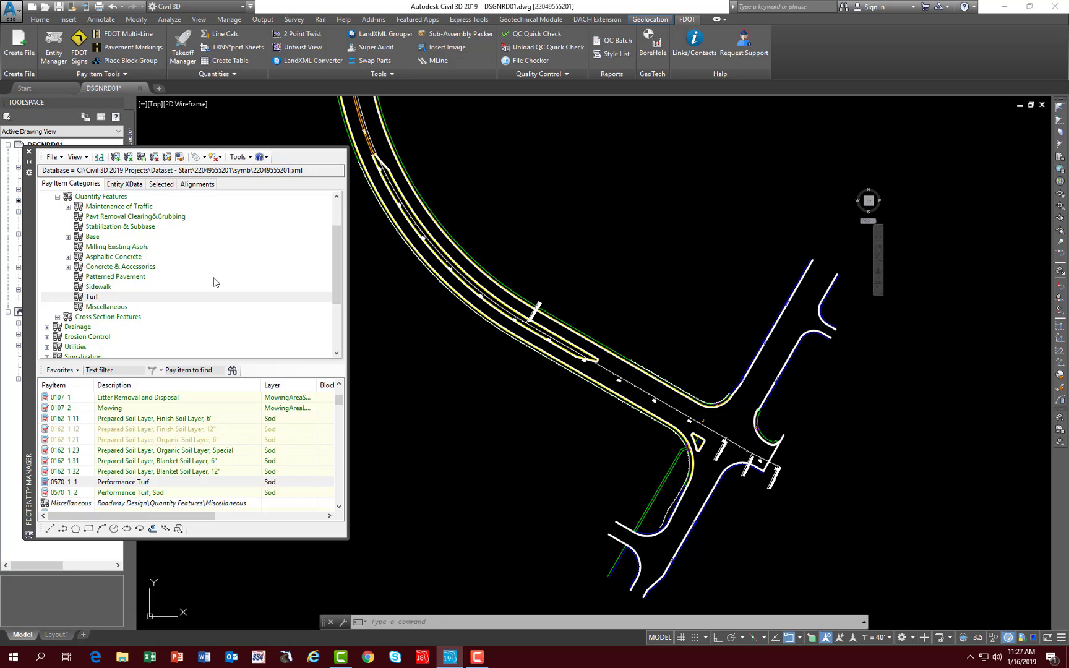
{"action": "left_click", "coordinate": [179, 371]}
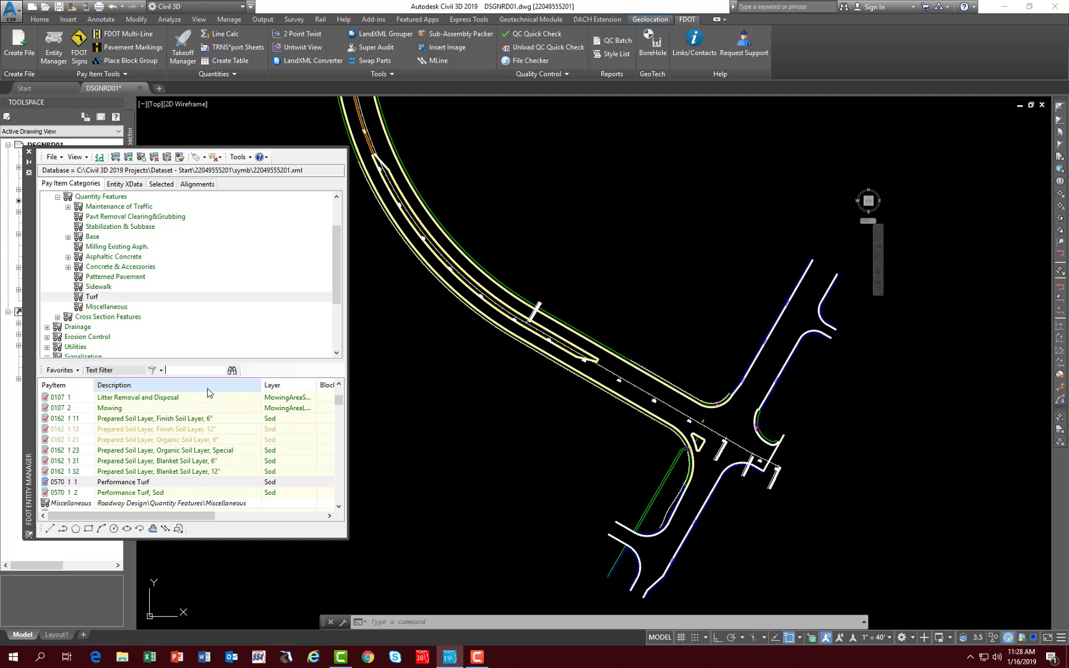
{"action": "type", "text": "0536 1 0"}
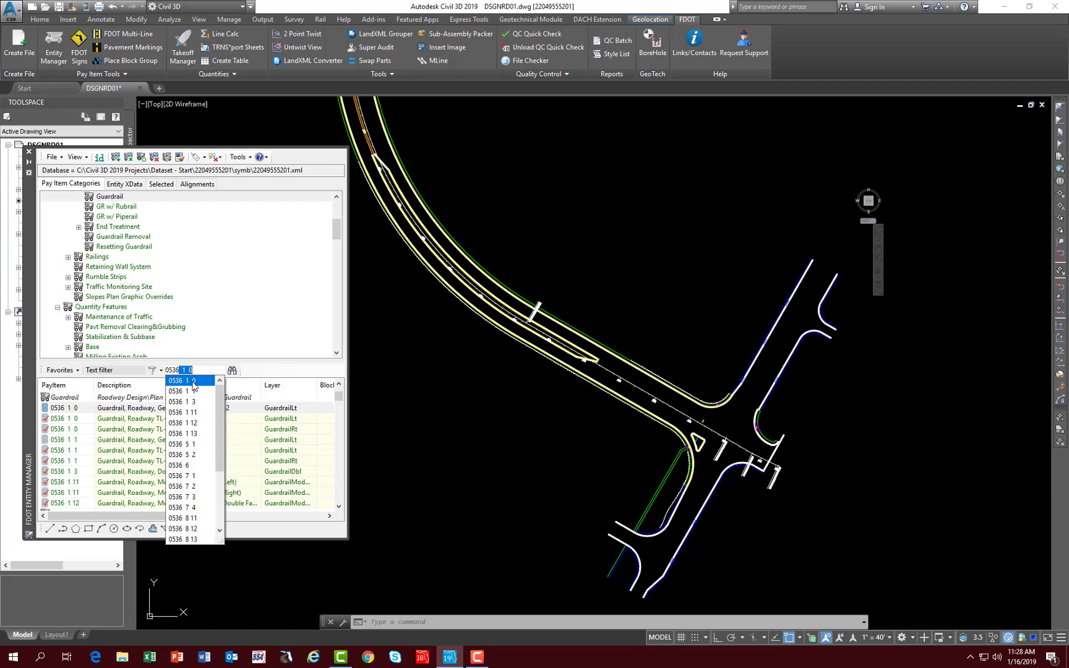
{"action": "left_click", "coordinate": [193, 380]}
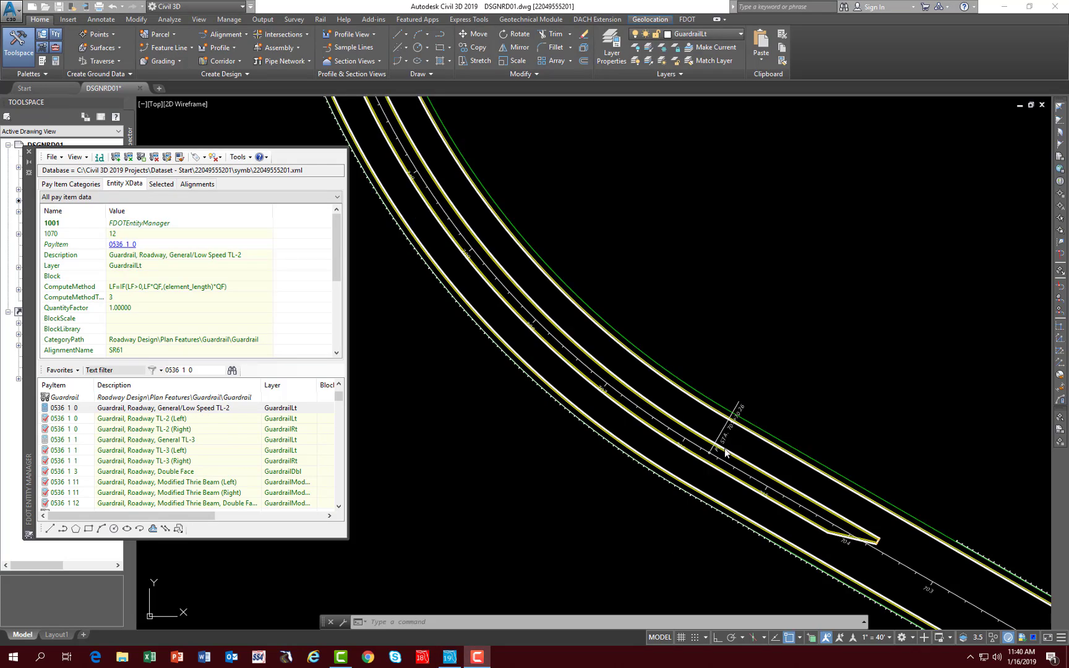
- Offset the green line along the upper roadway edge near station 706 outward by 1 using the guardrail pay item
{"action": "scroll", "coordinate": [694, 419], "scroll_direction": "up", "scroll_amount": 2}
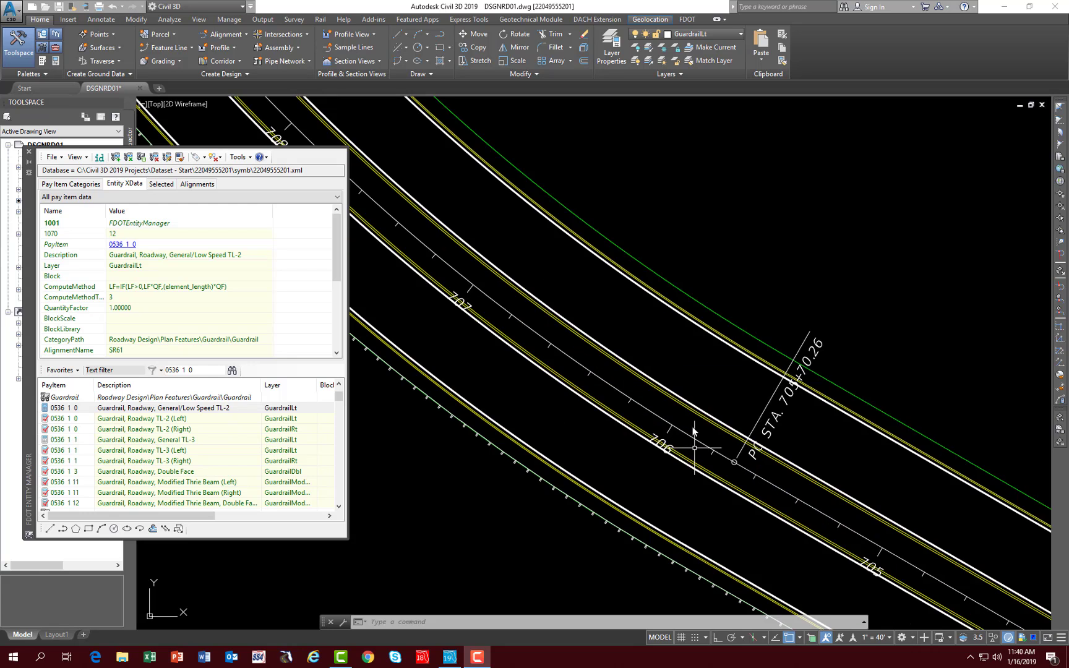
{"action": "left_click", "coordinate": [699, 433]}
{"action": "scroll", "coordinate": [652, 463], "scroll_direction": "down", "scroll_amount": 3}
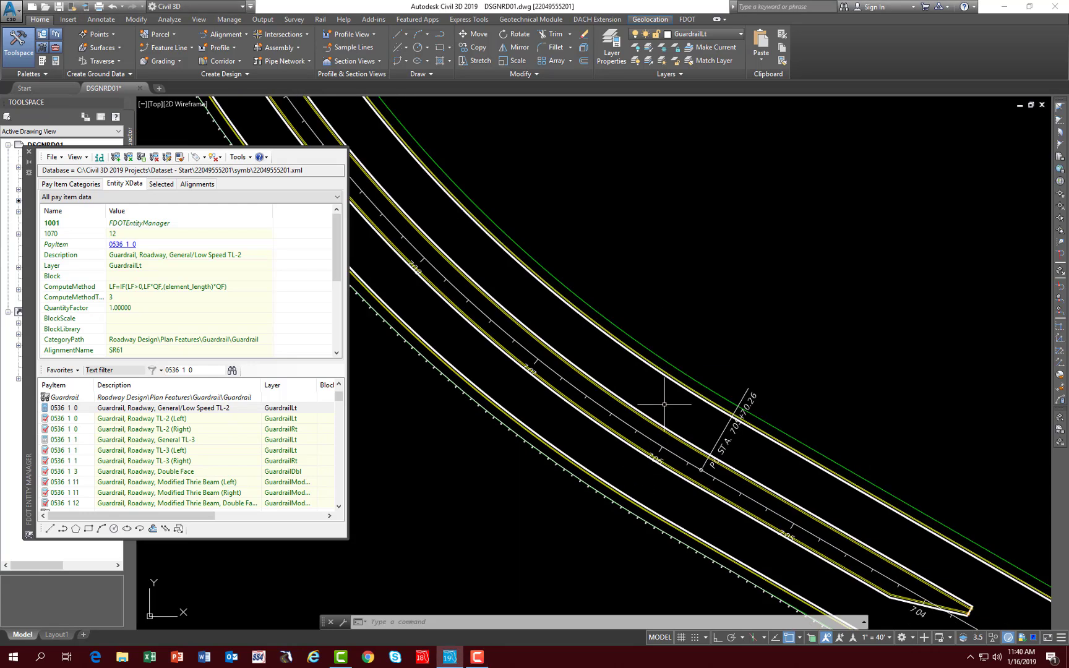
{"action": "scroll", "coordinate": [665, 403], "scroll_direction": "up", "scroll_amount": 3}
{"action": "mouse_move", "coordinate": [681, 343]}
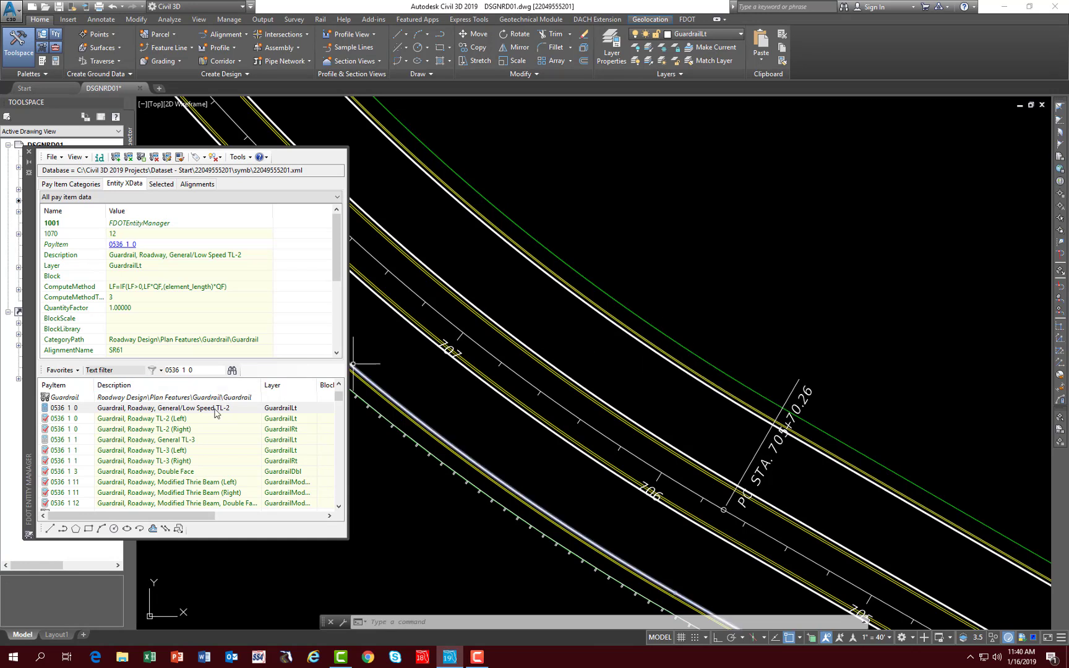
{"action": "left_click", "coordinate": [153, 530]}
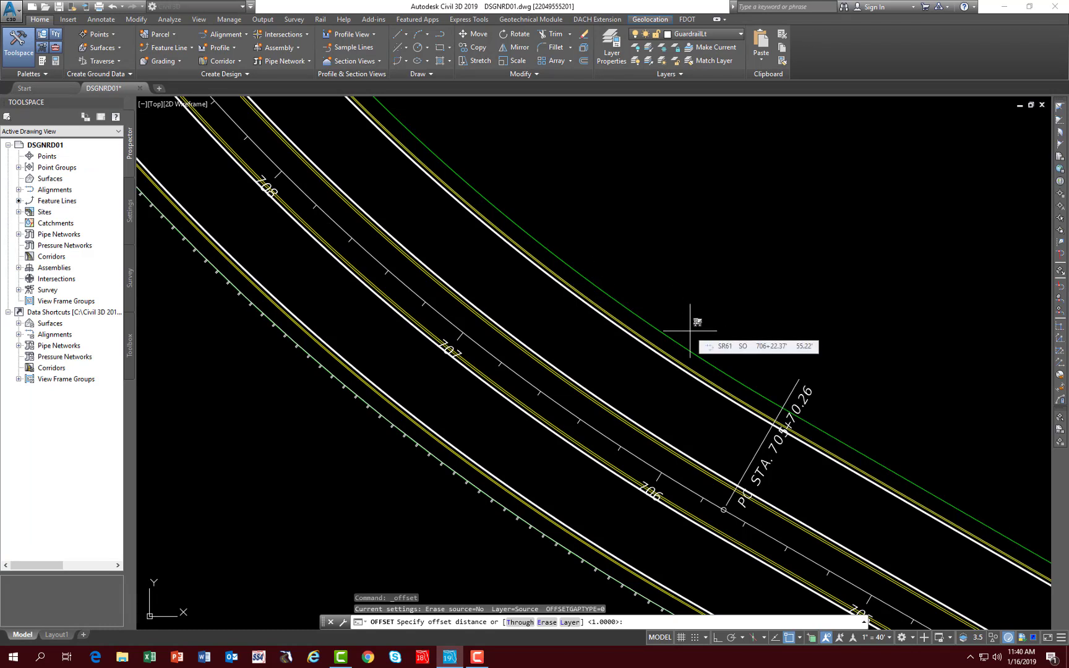
{"action": "type", "text": "1"}
{"action": "key", "text": "Return"}
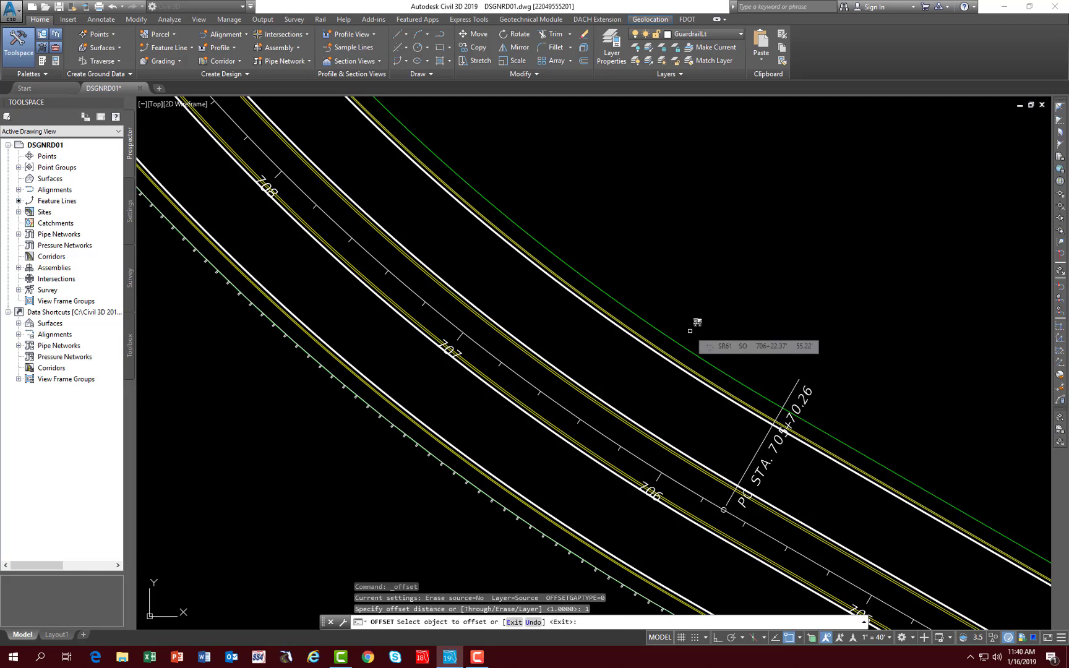
{"action": "left_click", "coordinate": [625, 305]}
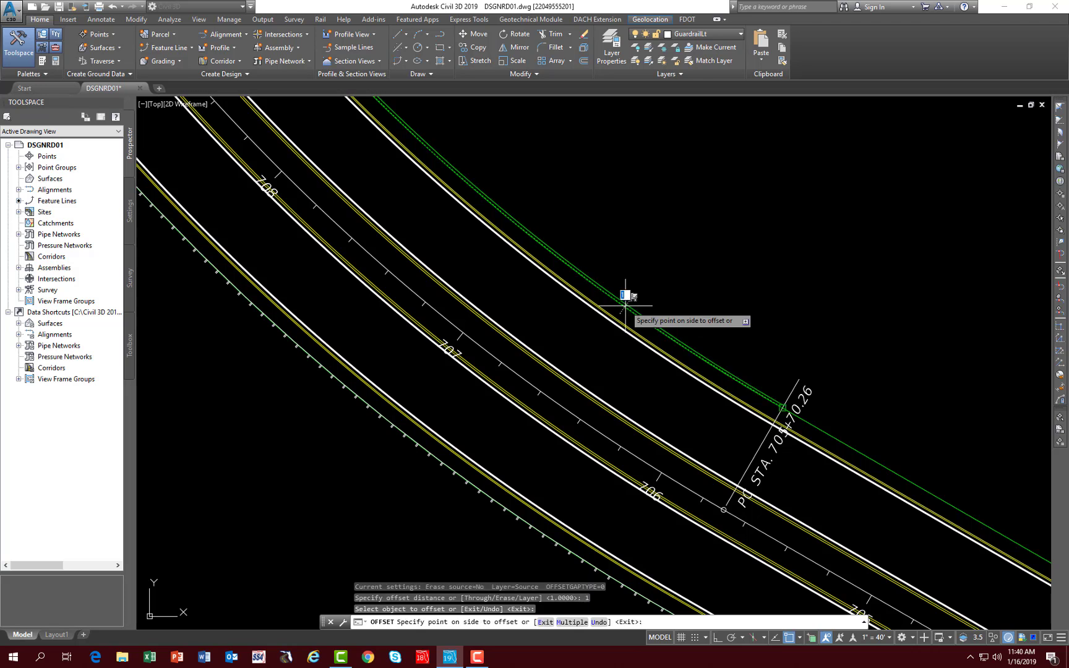
{"action": "left_click", "coordinate": [662, 270]}
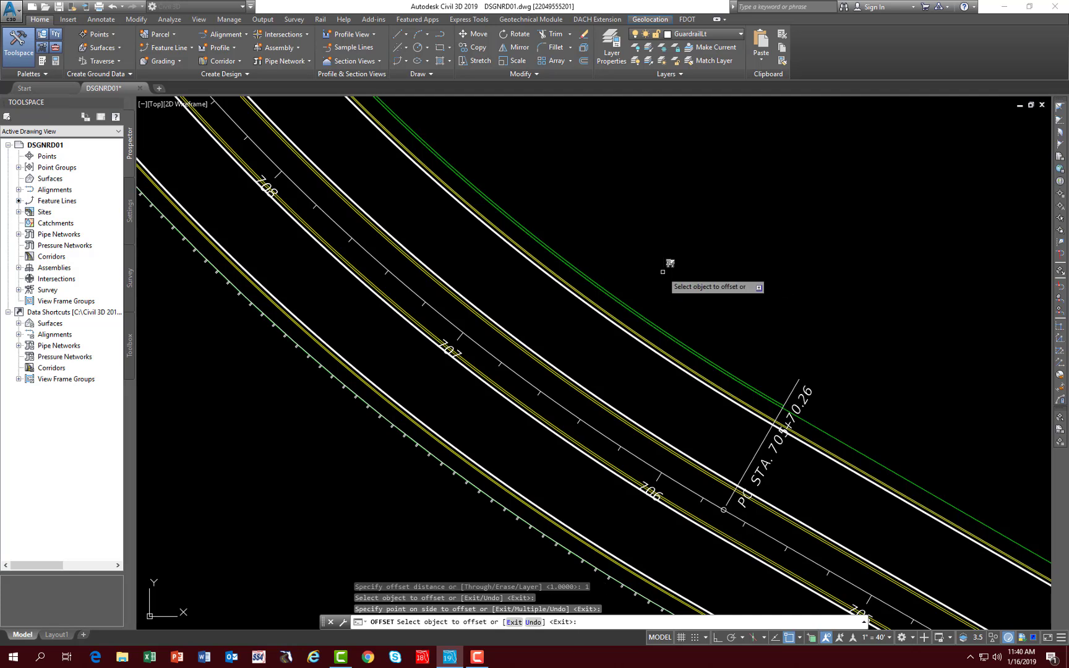
{"action": "key", "text": "Return"}
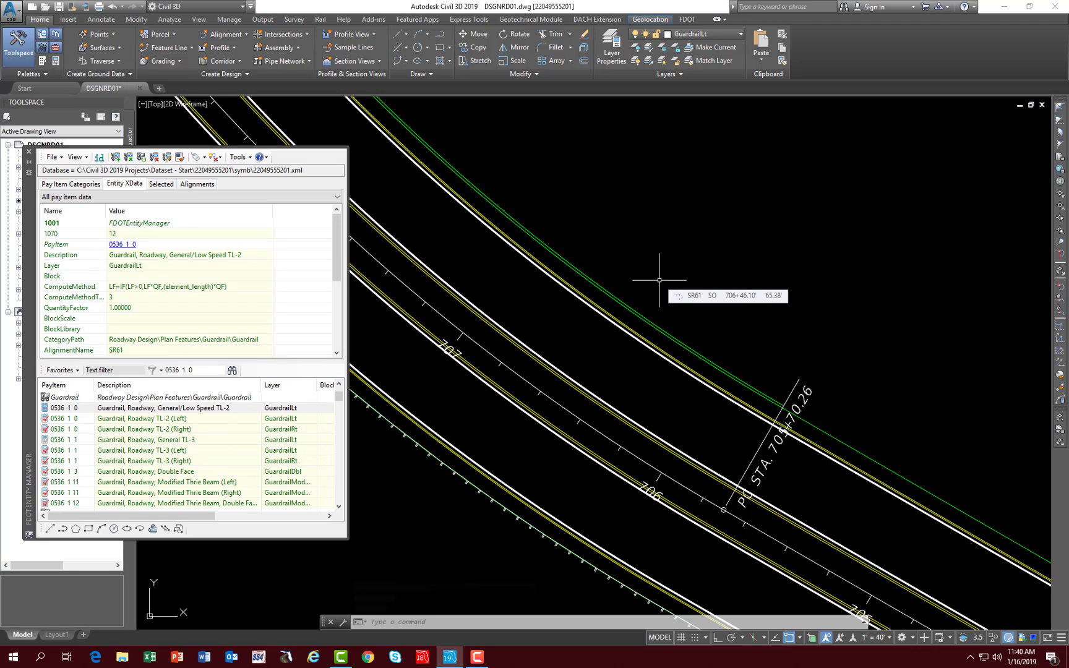
- Regenerate the model to update the guardrail linestyle display and save the drawing
{"action": "type", "text": "RE"}
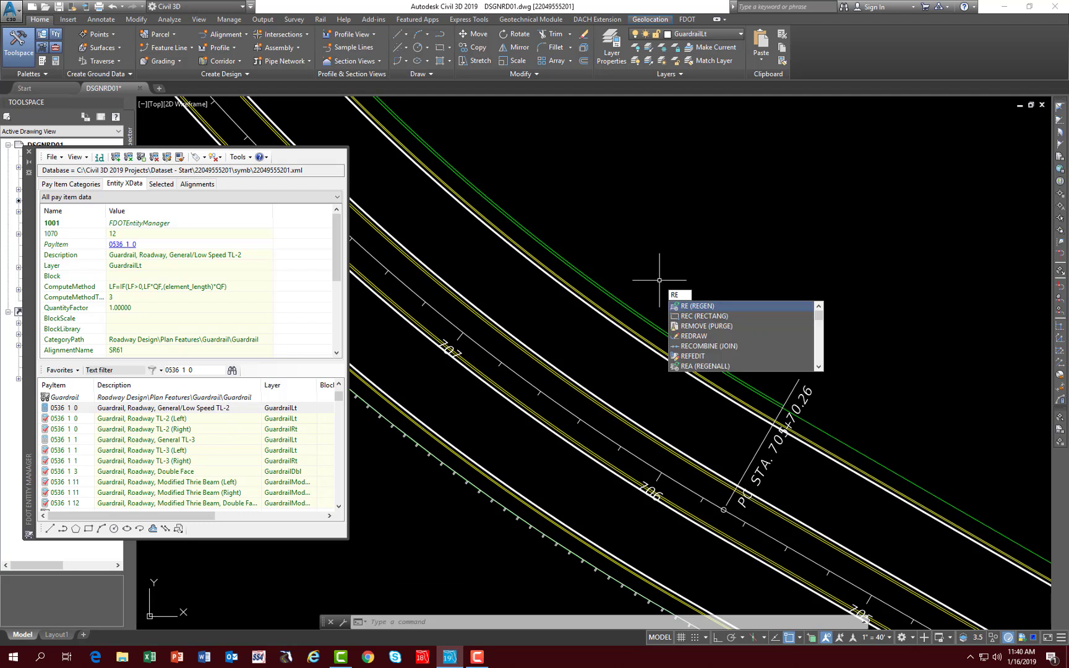
{"action": "key", "text": "Return"}
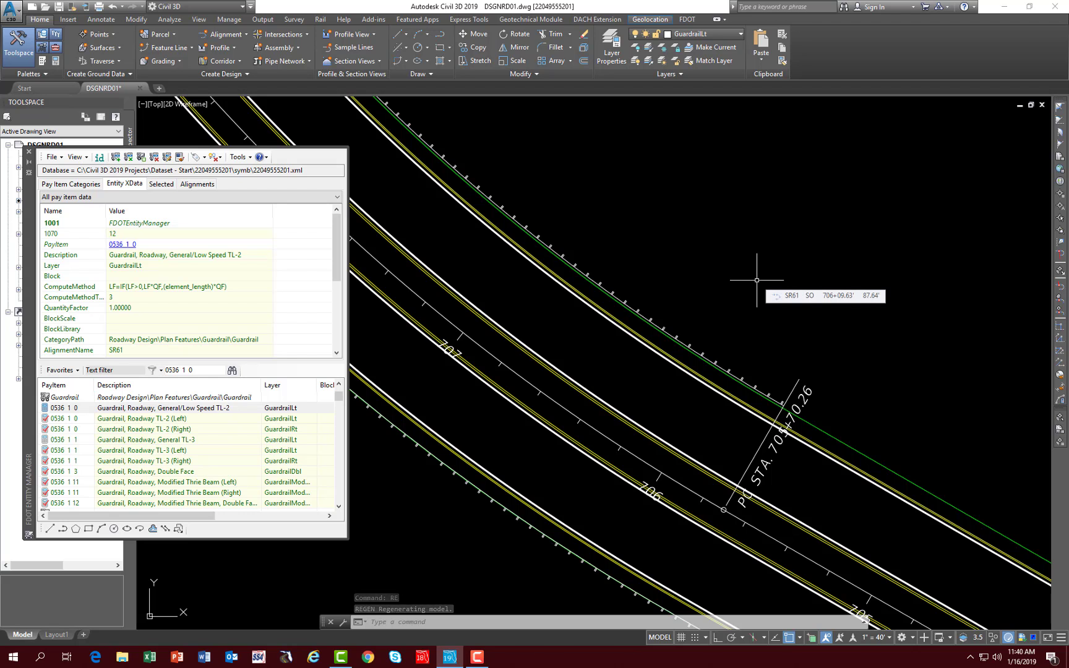
{"action": "mouse_move", "coordinate": [674, 335]}
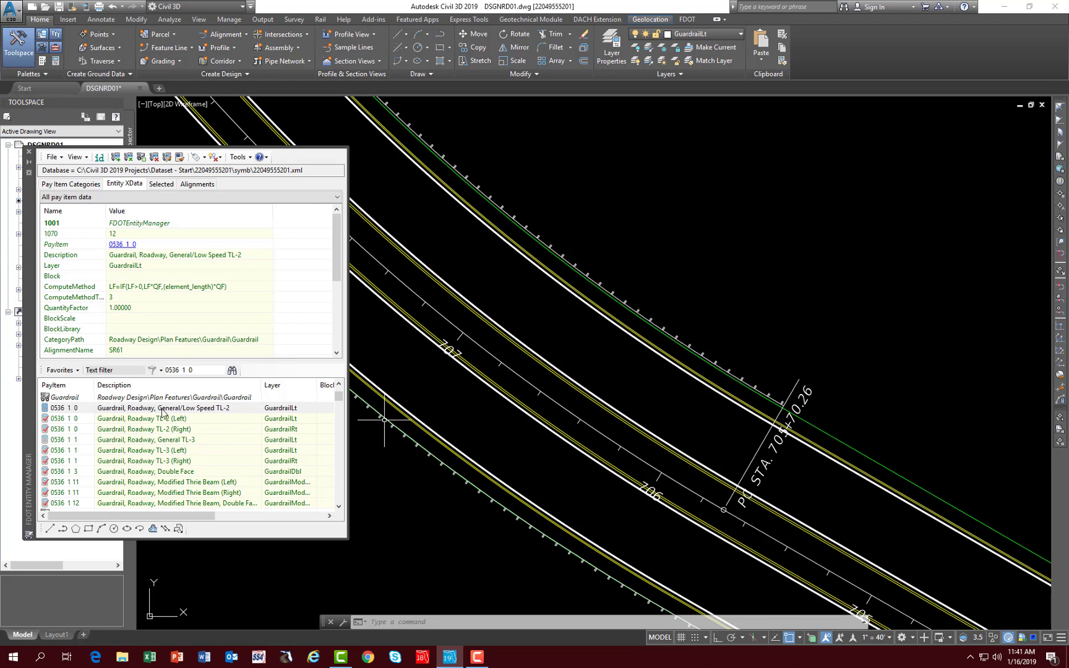
{"action": "left_click", "coordinate": [57, 11]}
- Examine the guardrail lines along the roadway down to the intersection curb return near station 701
{"action": "mouse_move", "coordinate": [955, 410]}
{"action": "middle_mouse_down"}
{"action": "mouse_move", "coordinate": [656, 203]}
{"action": "mouse_move", "coordinate": [556, 192]}
{"action": "middle_mouse_up"}
{"action": "middle_click_drag", "start_coordinate": [897, 511], "coordinate": [529, 224]}
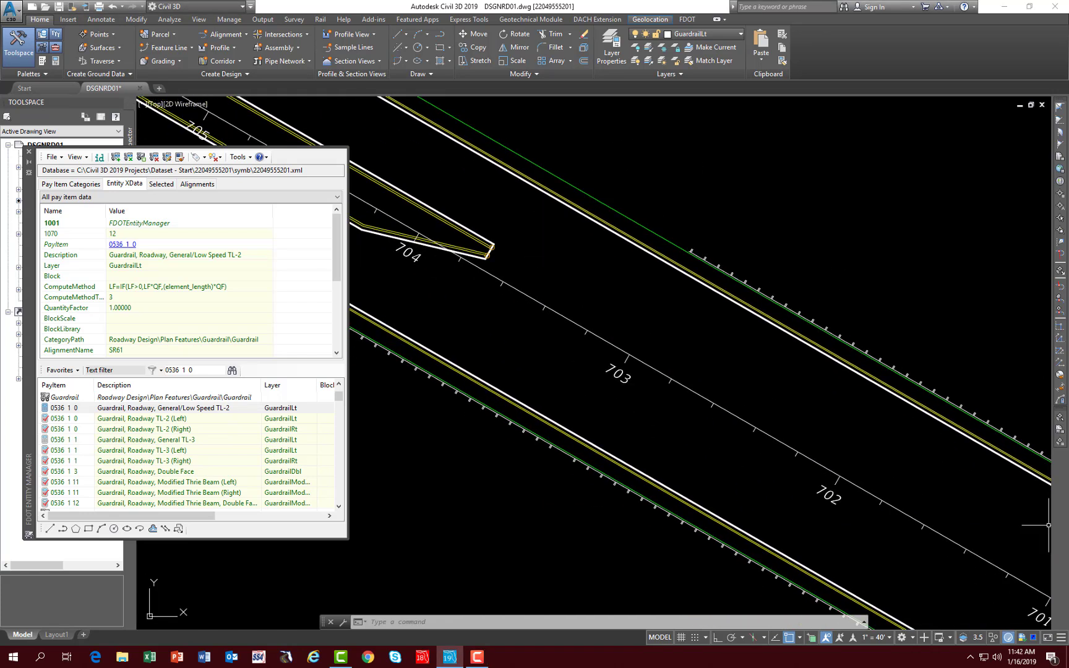
{"action": "middle_click_drag", "start_coordinate": [997, 499], "coordinate": [987, 494]}
{"action": "scroll", "coordinate": [991, 509], "scroll_direction": "down", "scroll_amount": 2}
{"action": "mouse_move", "coordinate": [912, 460]}
{"action": "middle_mouse_down"}
{"action": "mouse_move", "coordinate": [730, 373]}
{"action": "mouse_move", "coordinate": [487, 227]}
{"action": "middle_mouse_up"}
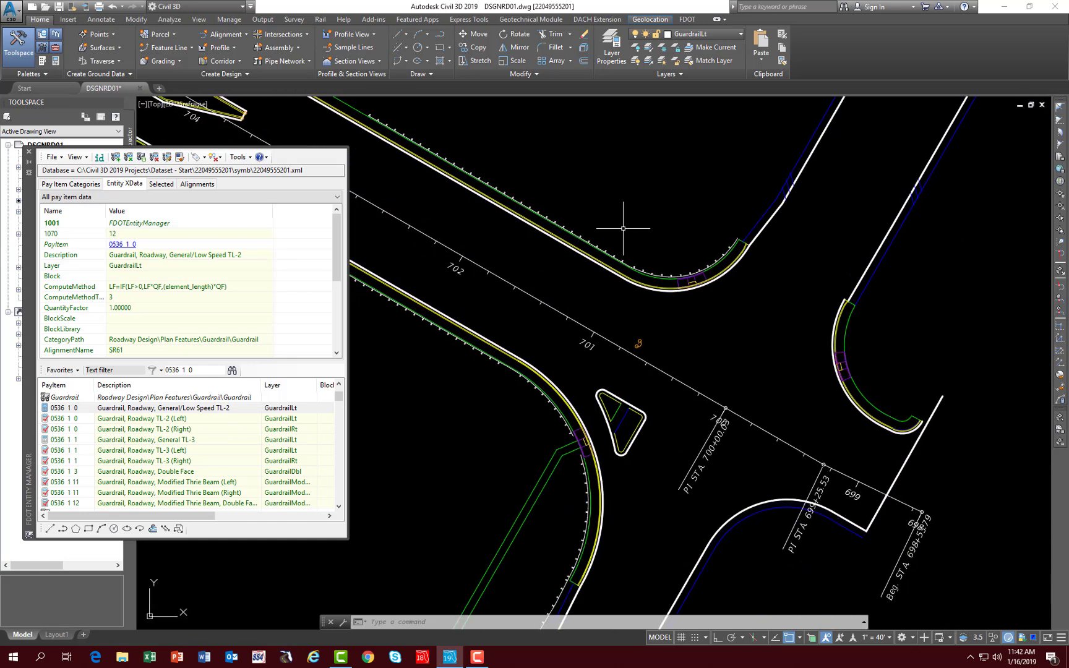
{"action": "scroll", "coordinate": [626, 229], "scroll_direction": "up", "scroll_amount": 2}
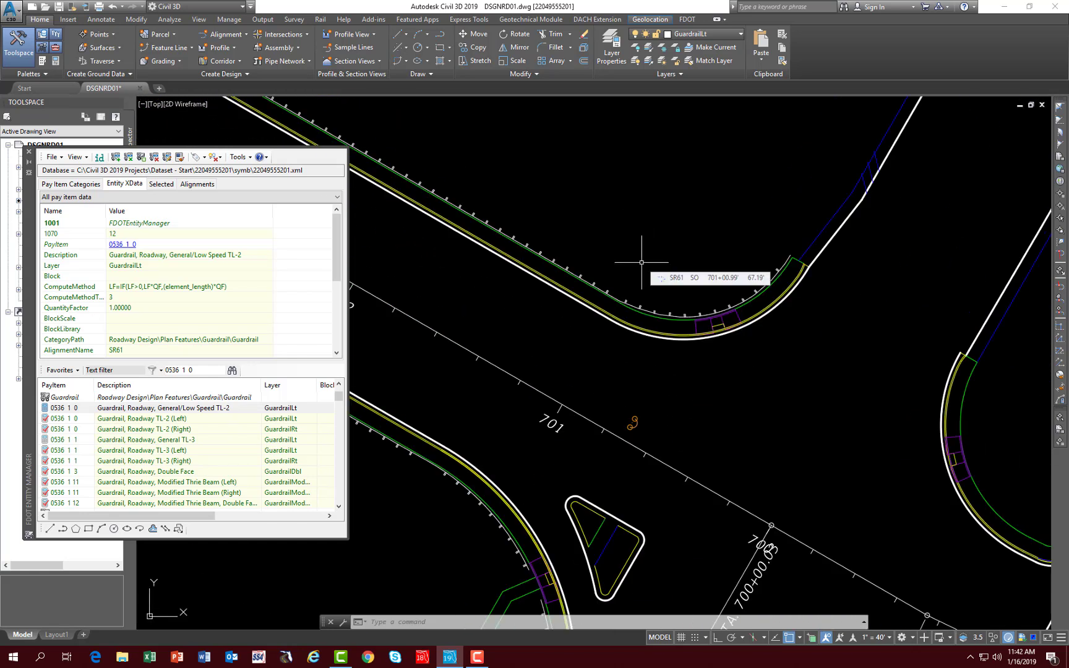
- Append the Guardrail, Roadway, General/Low Speed TL-2 pay item to the upper curb return's guardrail arc and its adjoining straight guardrail line near station 701
{"action": "mouse_move", "coordinate": [698, 315]}
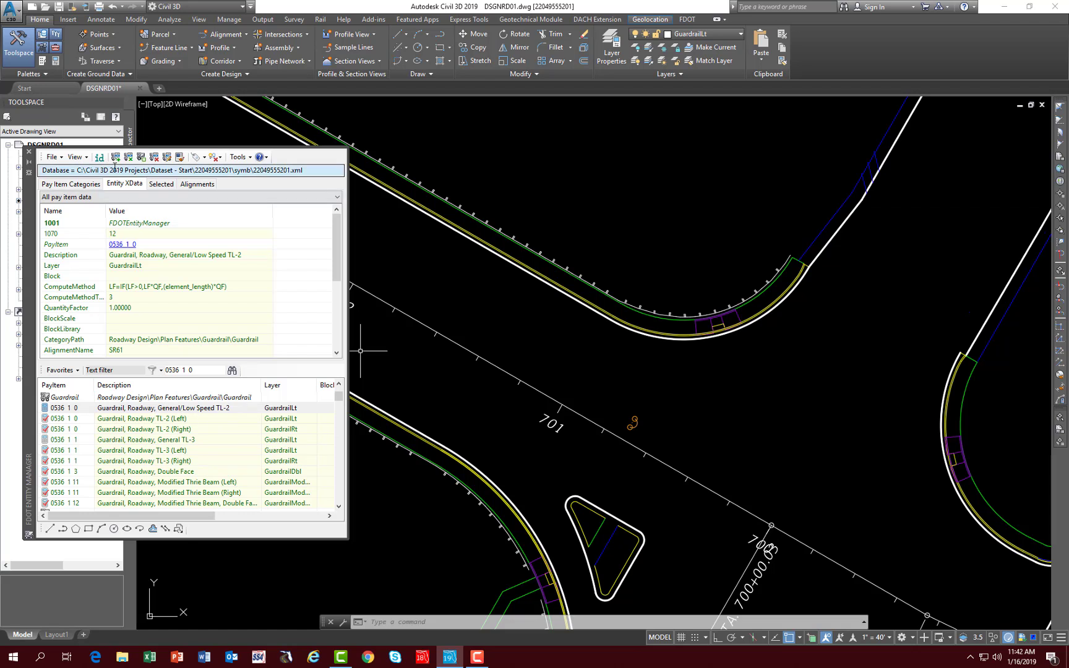
{"action": "left_click", "coordinate": [115, 158]}
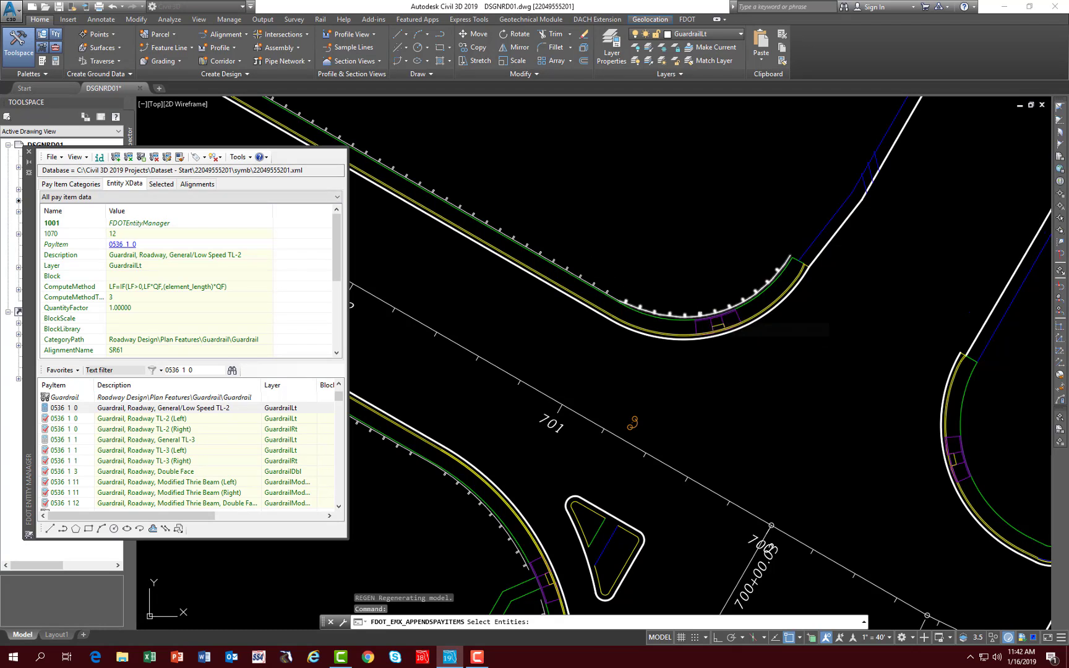
{"action": "left_click", "coordinate": [707, 319]}
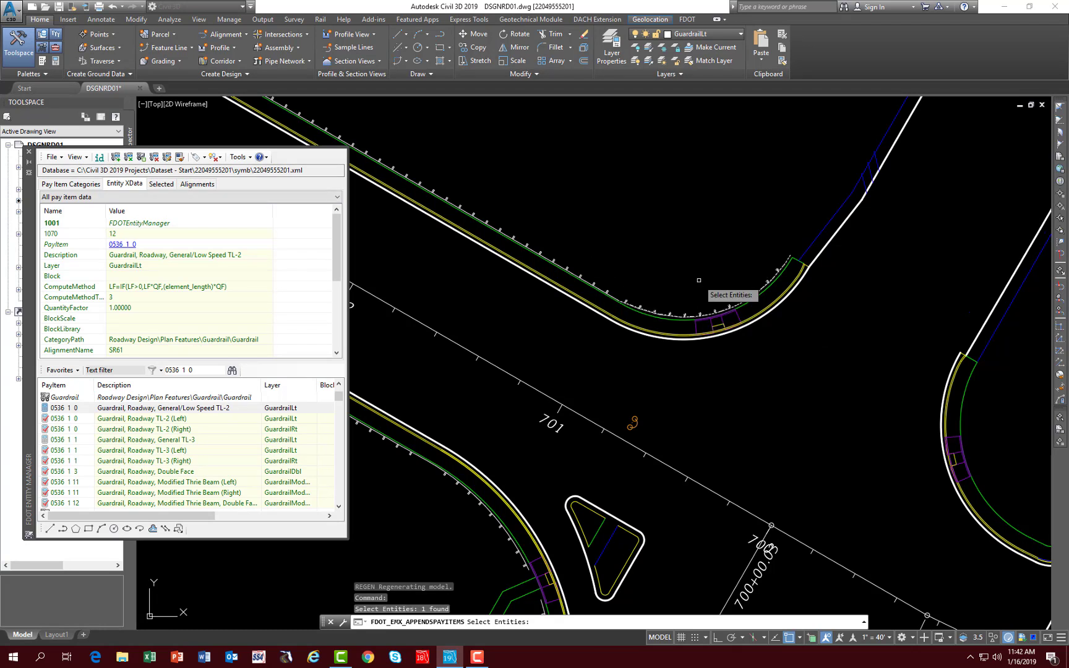
{"action": "key", "text": "Return"}
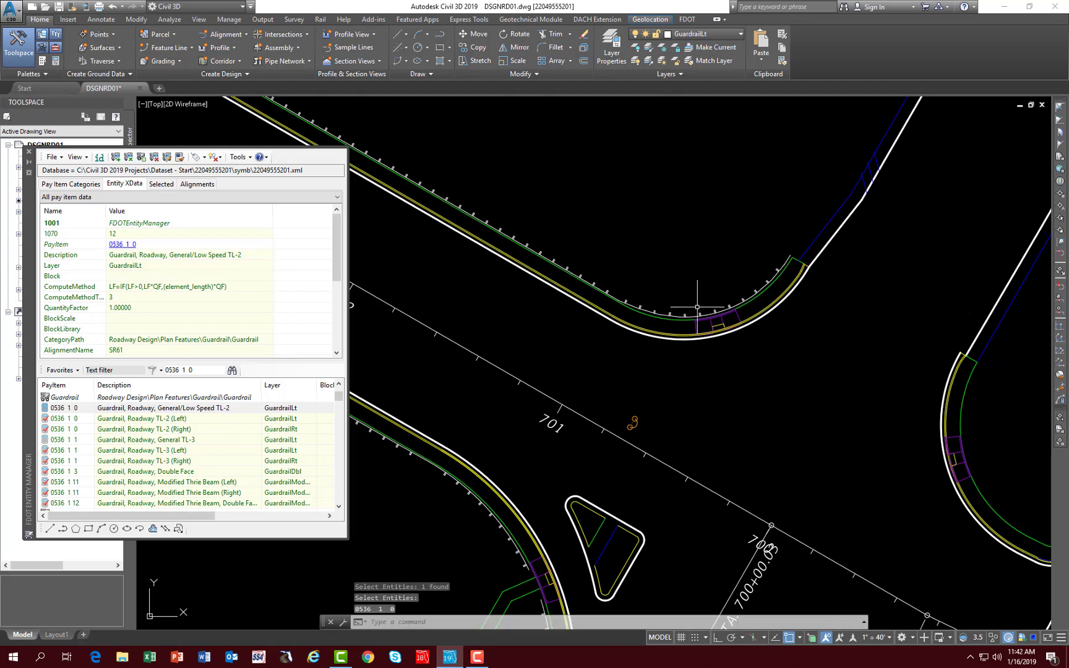
{"action": "mouse_move", "coordinate": [699, 313]}
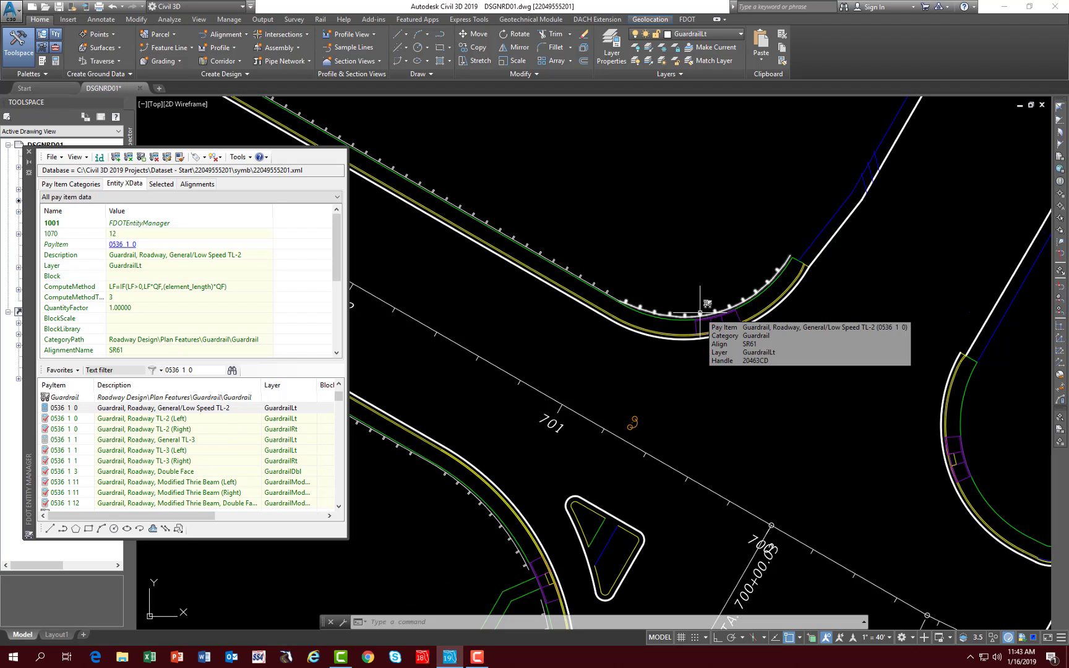
{"action": "left_click", "coordinate": [114, 160]}
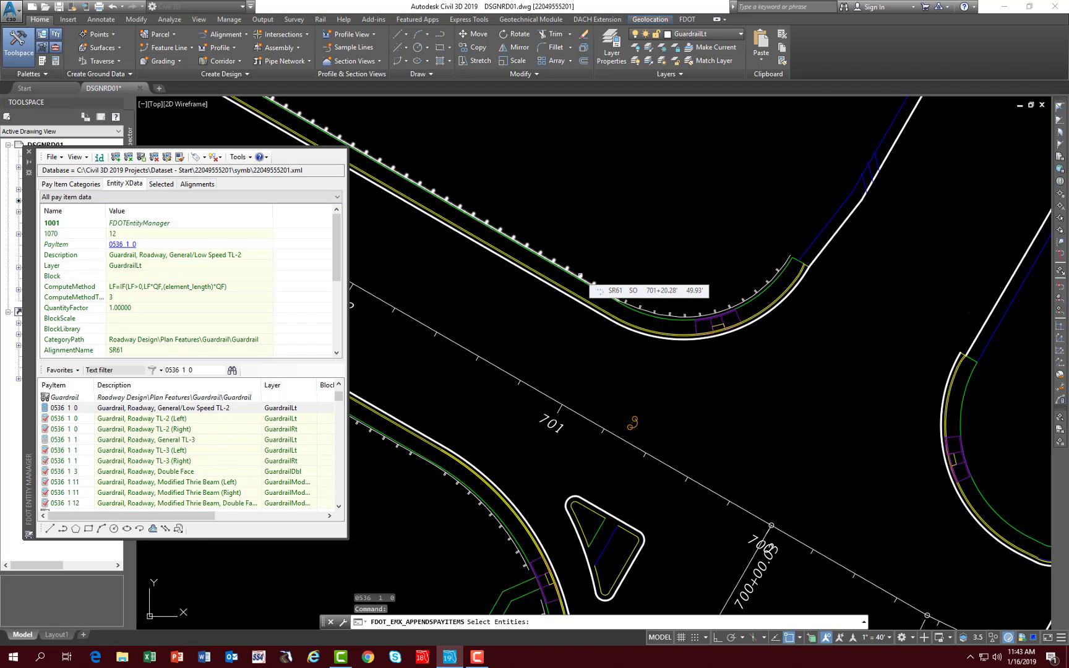
{"action": "left_click", "coordinate": [580, 276]}
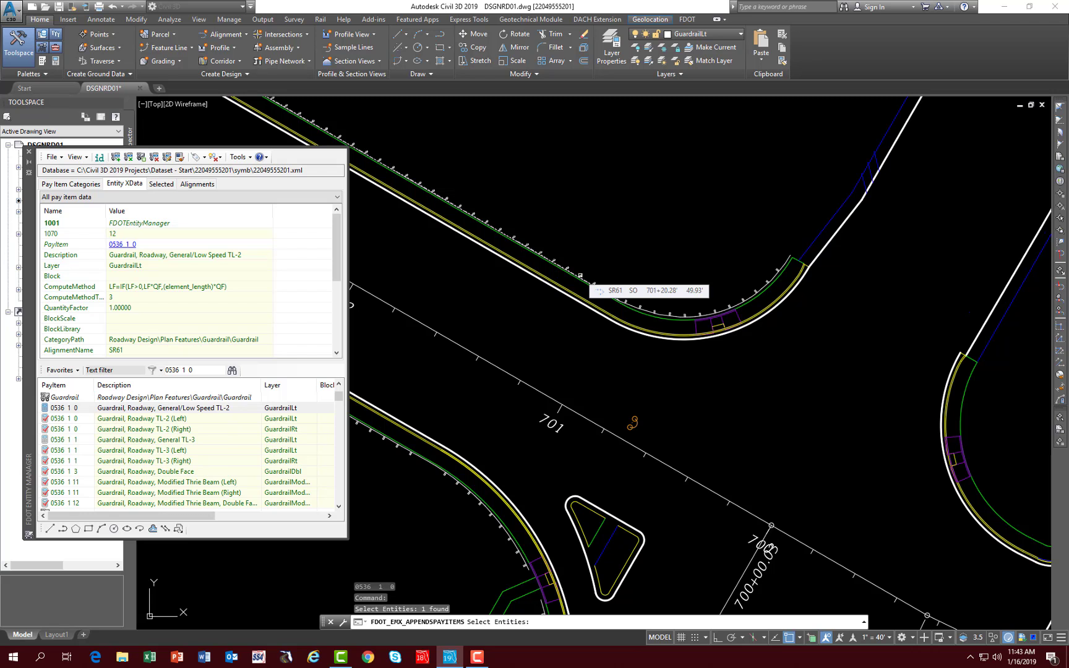
{"action": "key", "text": "Return"}
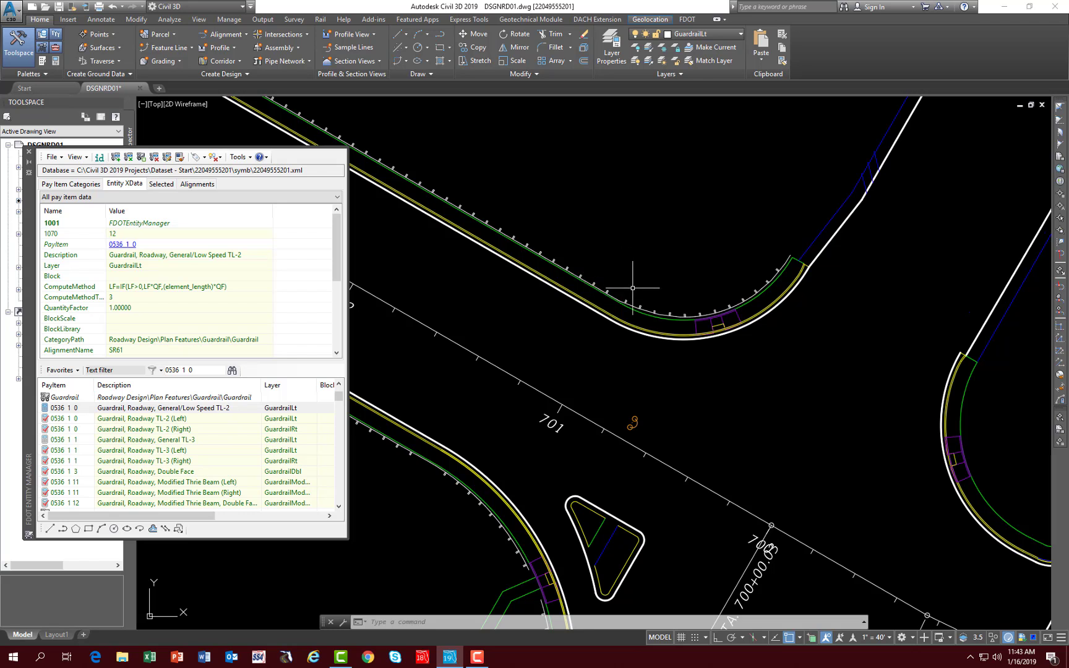
{"action": "mouse_move", "coordinate": [632, 287]}
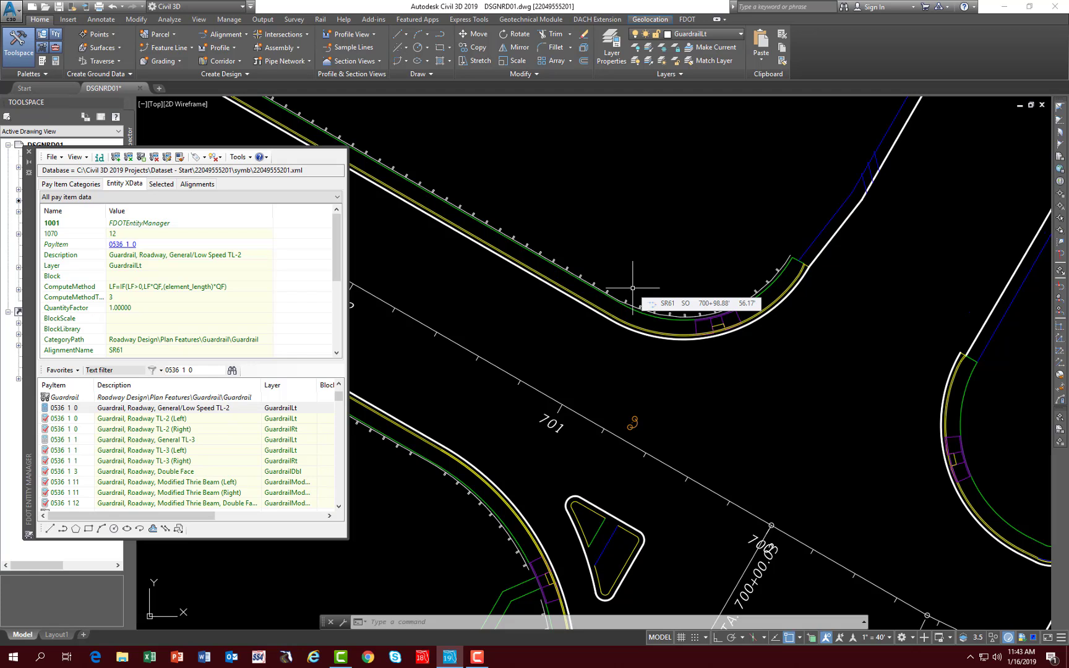
- Append the Guardrail, Roadway TL-2 (Right) pay item to the two curved guardrail pieces around the lower curb return near station 701
{"action": "mouse_move", "coordinate": [628, 468]}
{"action": "middle_mouse_down"}
{"action": "mouse_move", "coordinate": [707, 415]}
{"action": "mouse_move", "coordinate": [881, 366]}
{"action": "middle_mouse_up"}
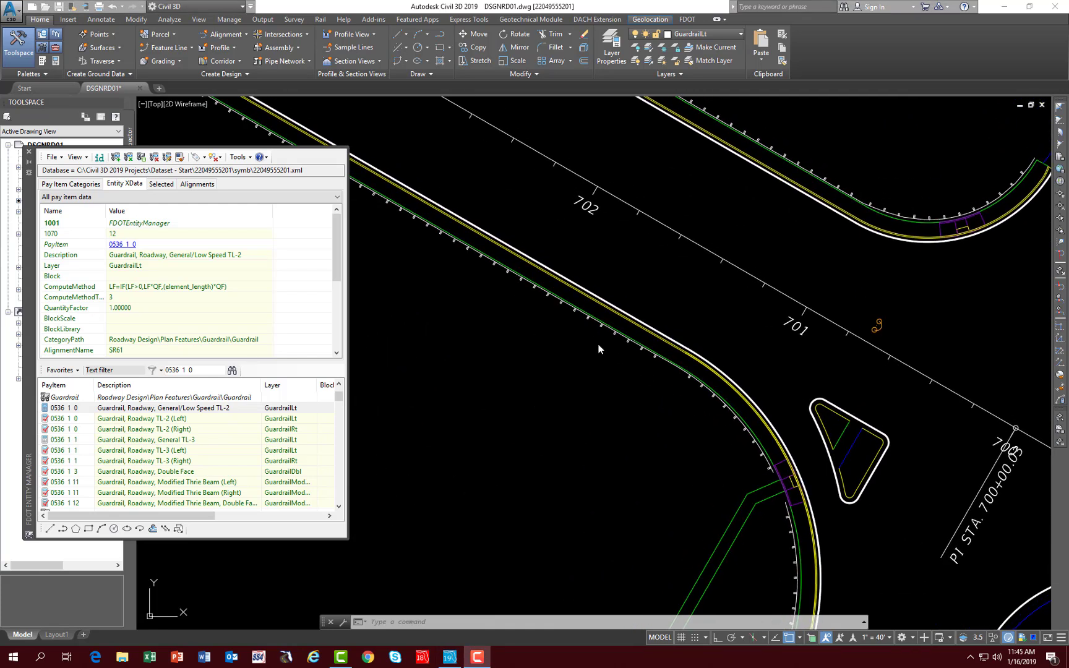
{"action": "left_click", "coordinate": [164, 430]}
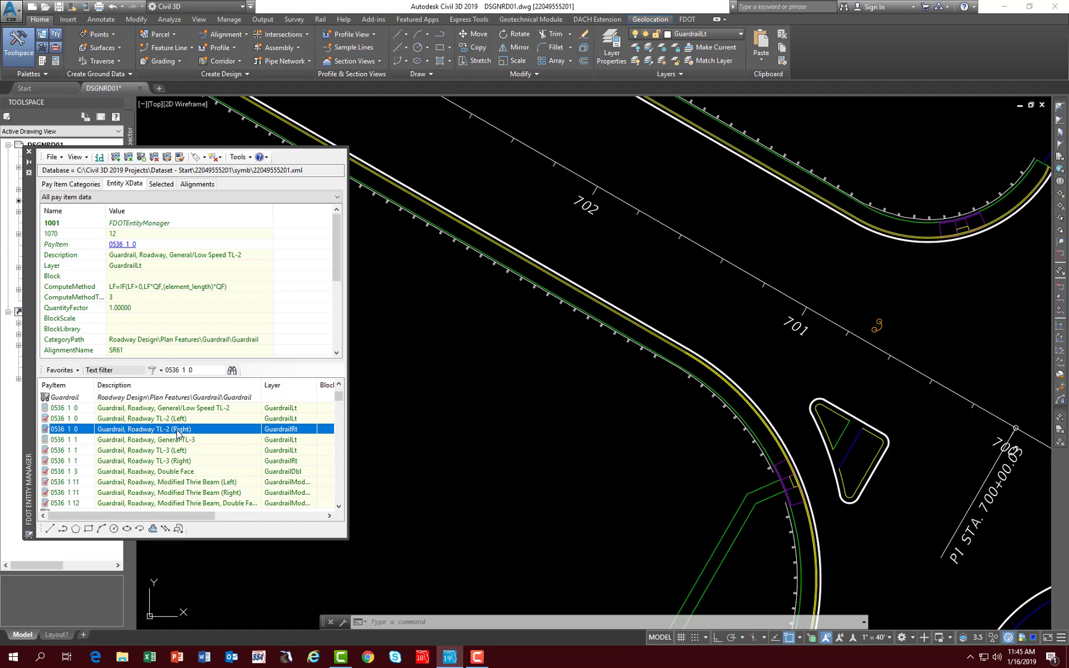
{"action": "double_click", "coordinate": [277, 433]}
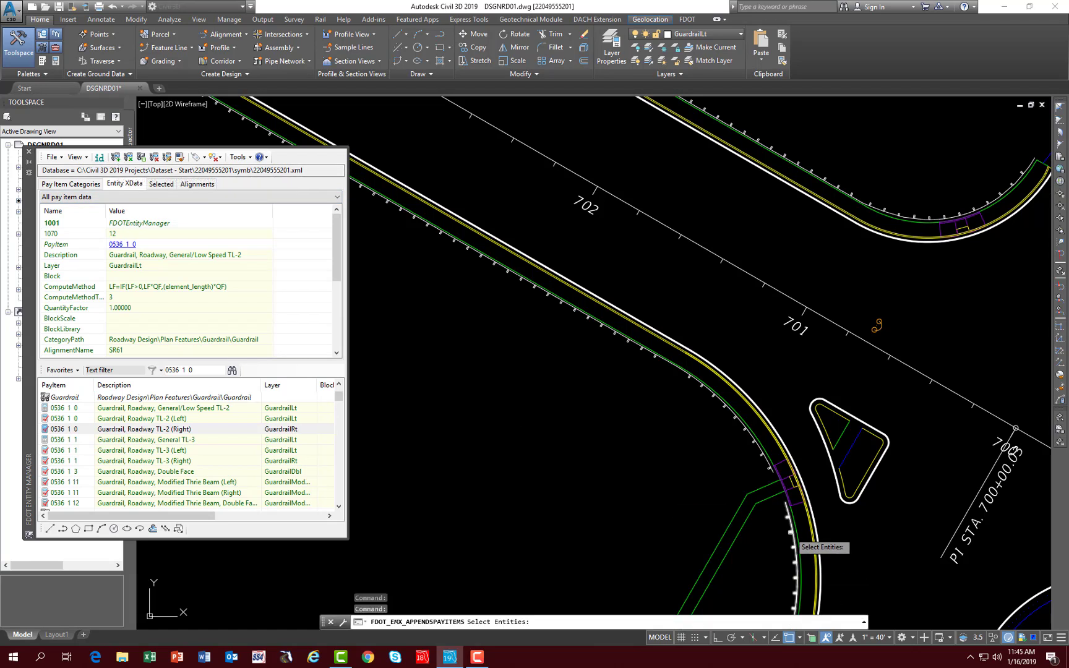
{"action": "left_click", "coordinate": [791, 535]}
{"action": "left_click", "coordinate": [764, 470]}
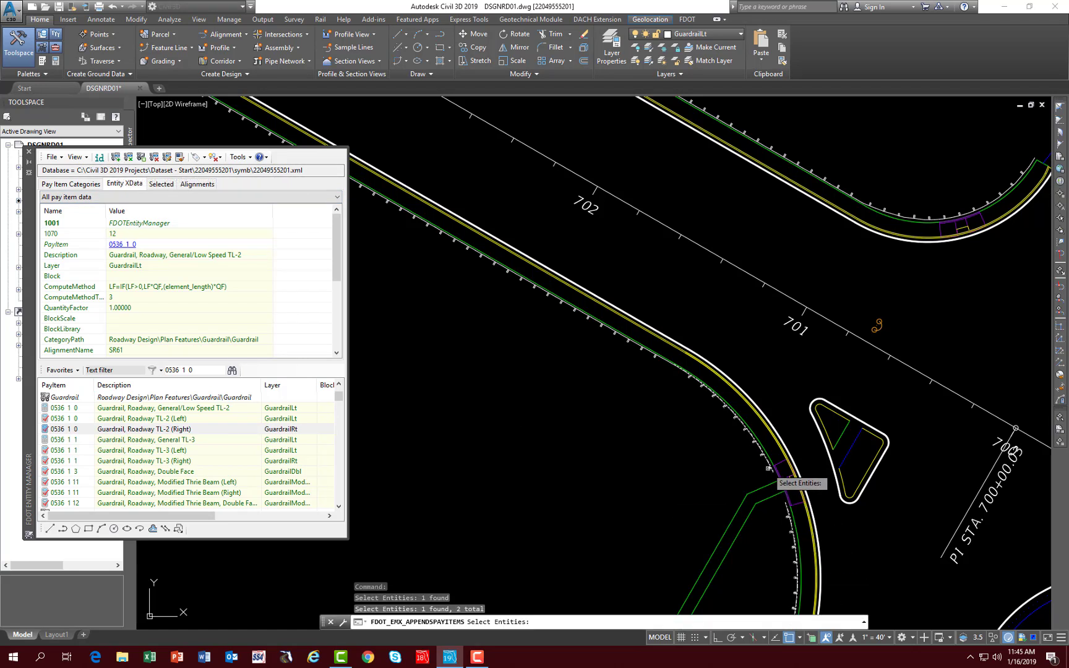
{"action": "key", "text": "Return"}
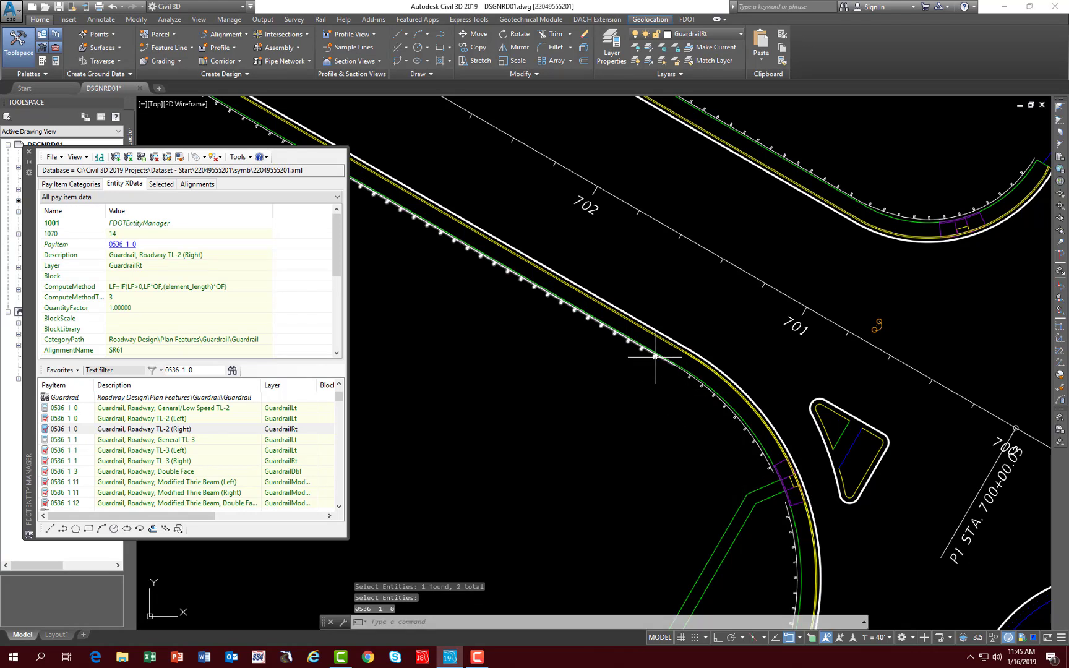
- Append the Guardrail, Roadway TL-2 (Left) pay item to the straight guardrail line along the lower roadway edge and save the drawing
{"action": "mouse_move", "coordinate": [655, 357]}
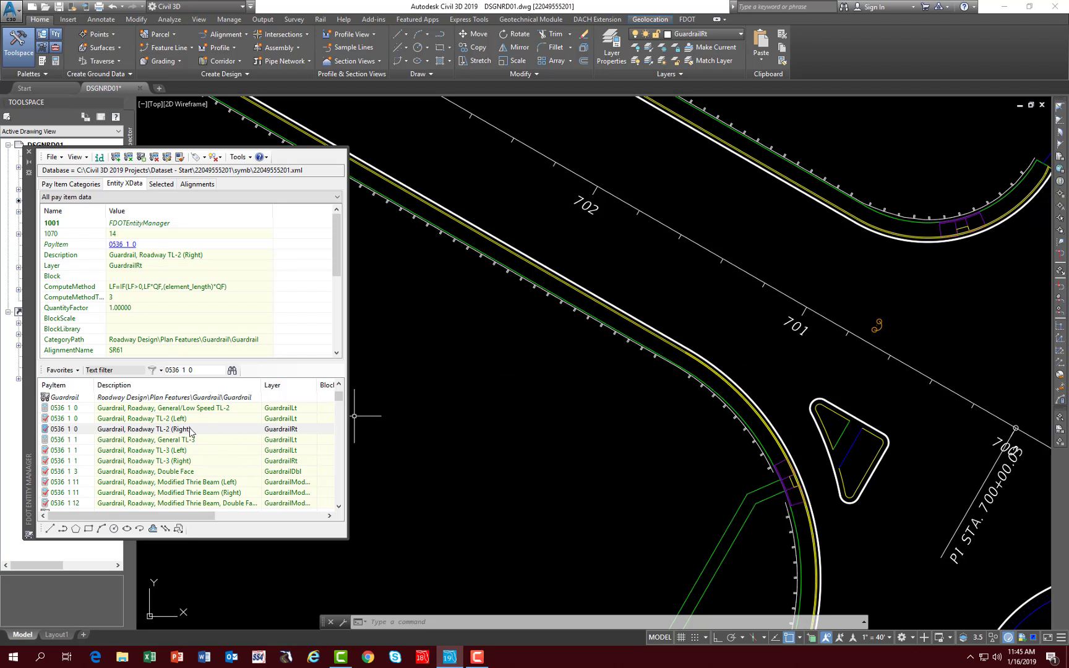
{"action": "left_click", "coordinate": [153, 422]}
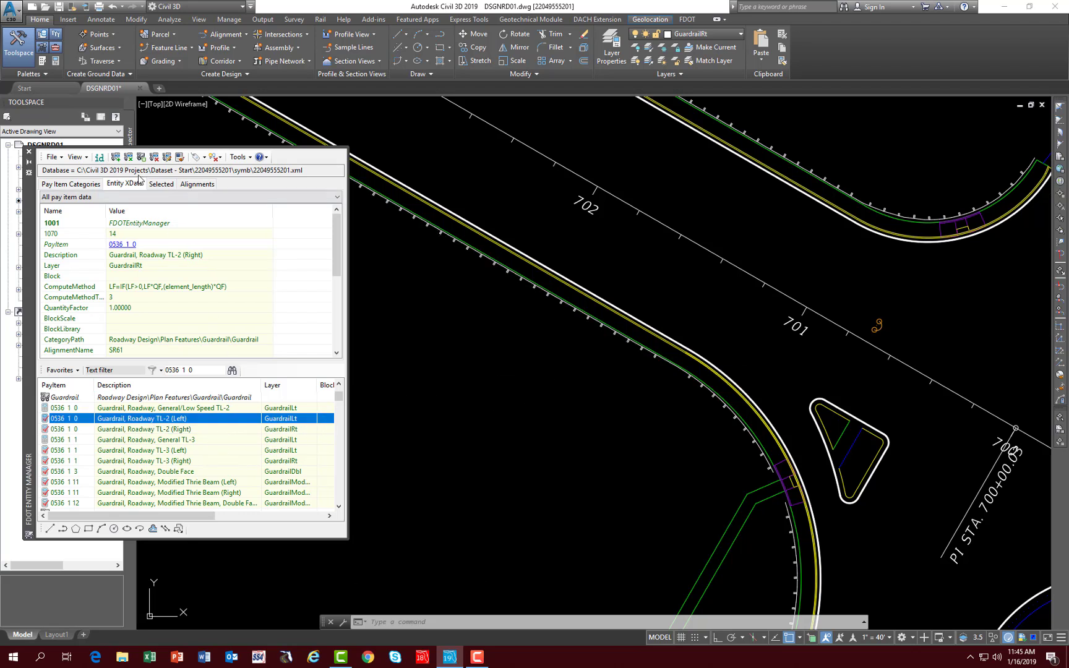
{"action": "left_click", "coordinate": [116, 157]}
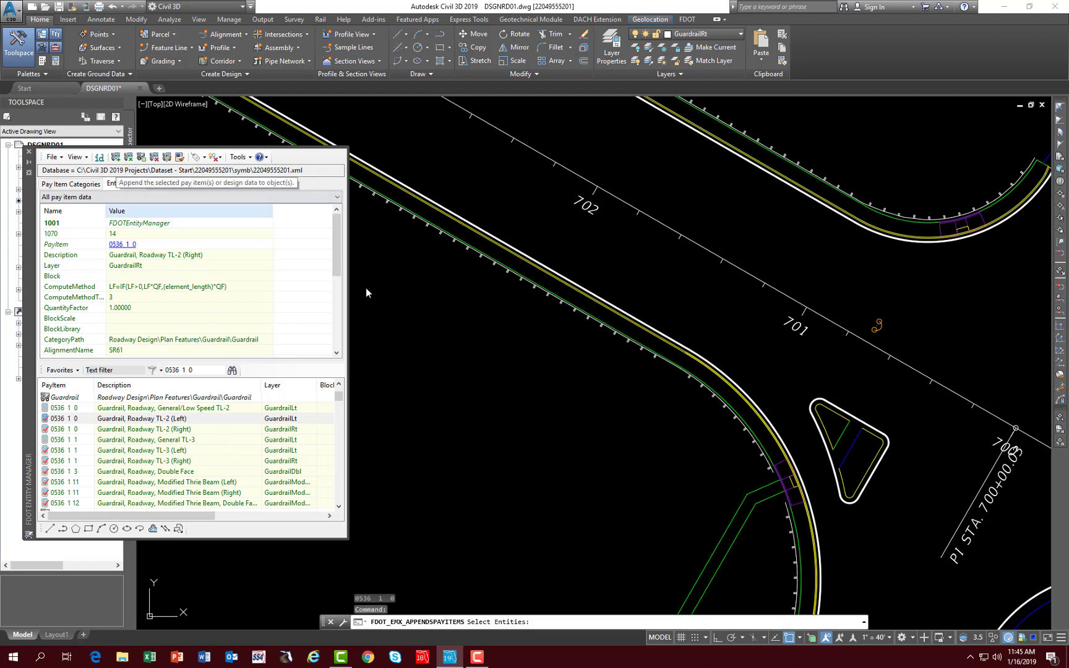
{"action": "left_click", "coordinate": [640, 349]}
{"action": "key", "text": "Return"}
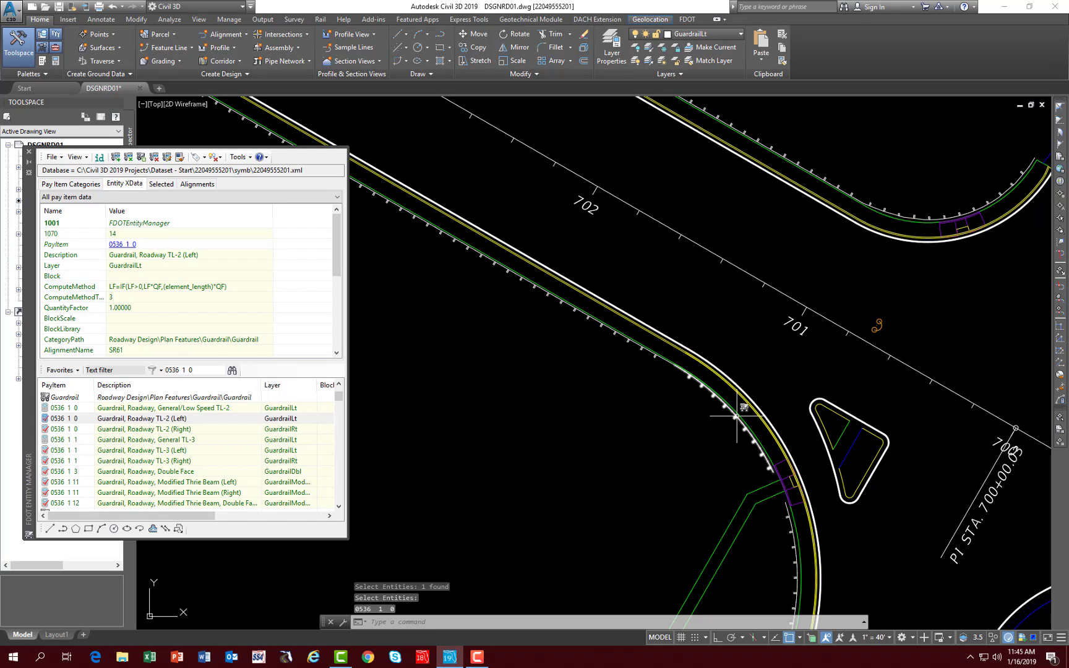
{"action": "mouse_move", "coordinate": [718, 451]}
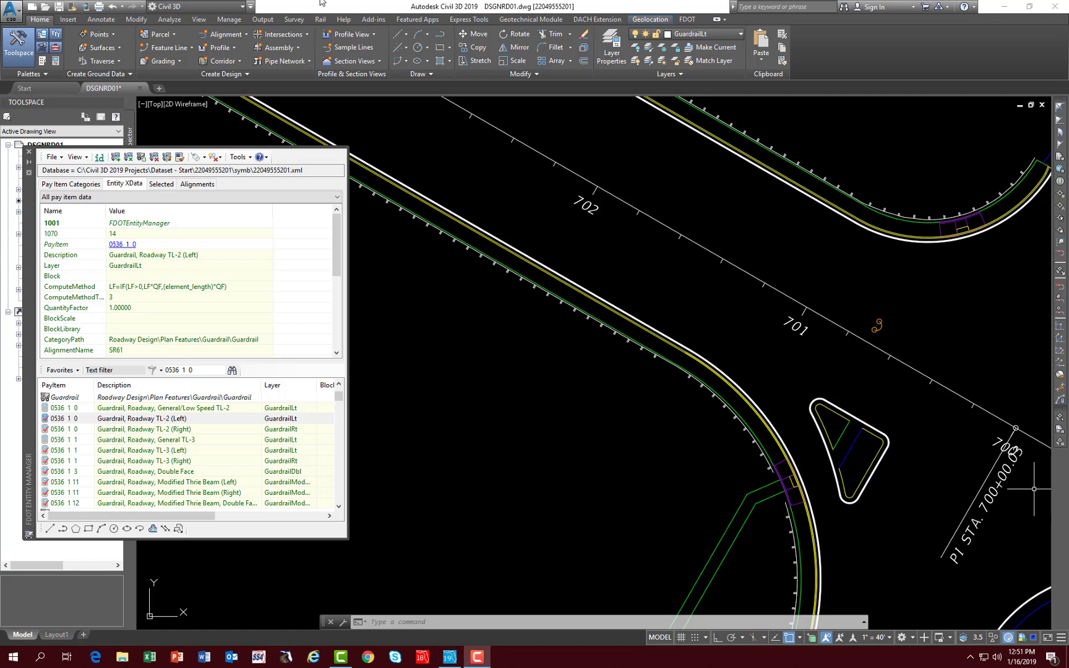
{"action": "left_click", "coordinate": [63, 9]}
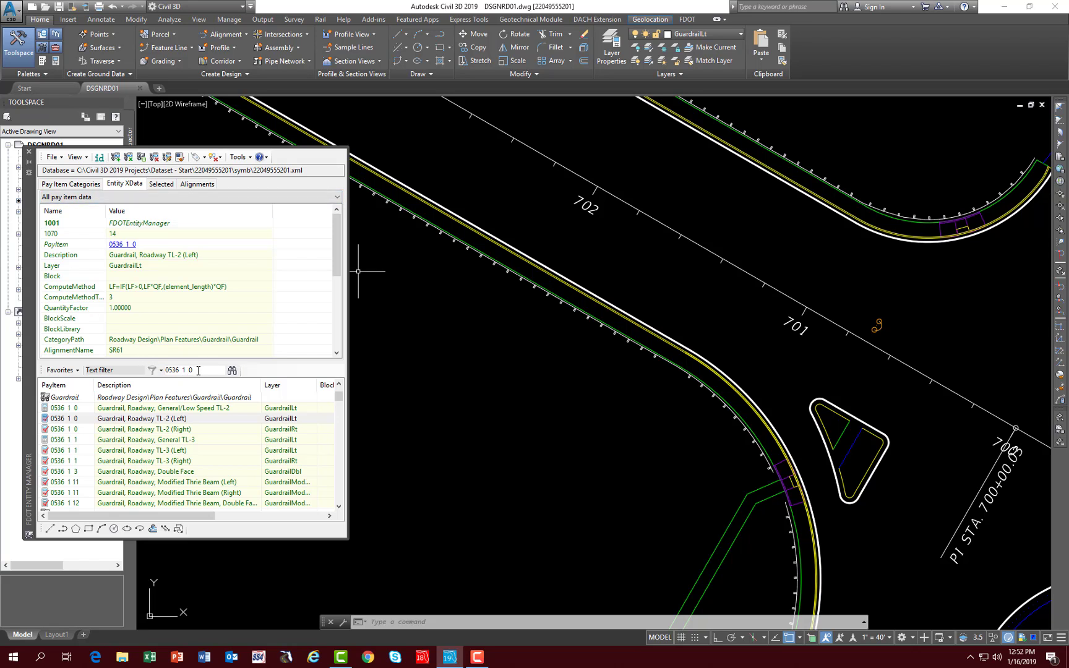
- Find pay item 0520 5 11 and select Traffic Separator, Concrete, Type I, 4' wide
{"action": "left_click_drag", "start_coordinate": [198, 370], "coordinate": [161, 374]}
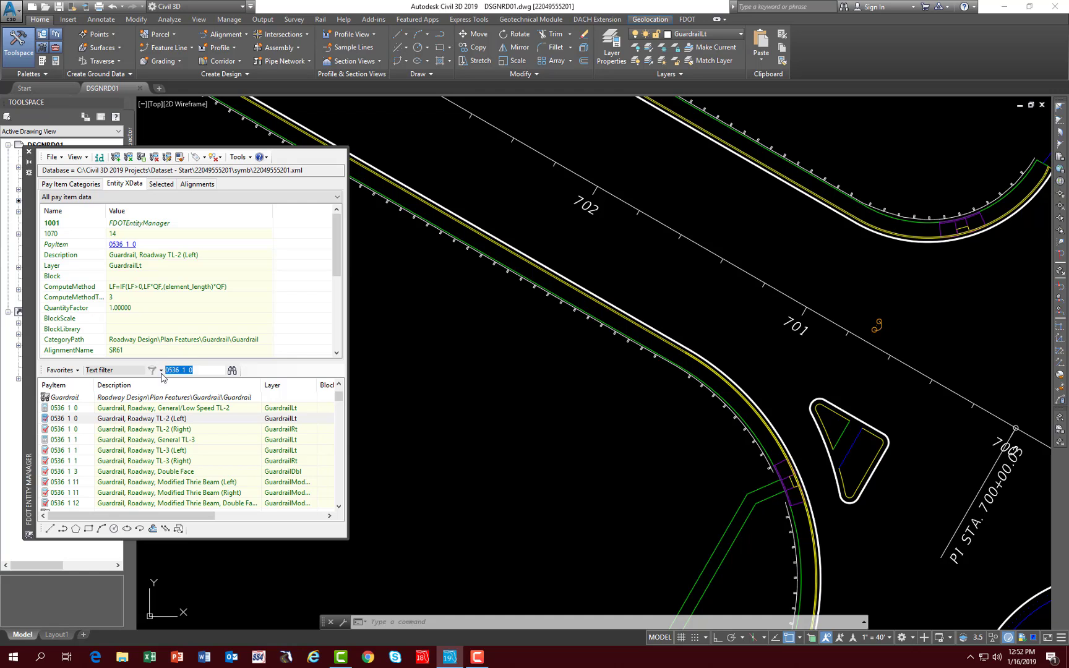
{"action": "type", "text": "0520"}
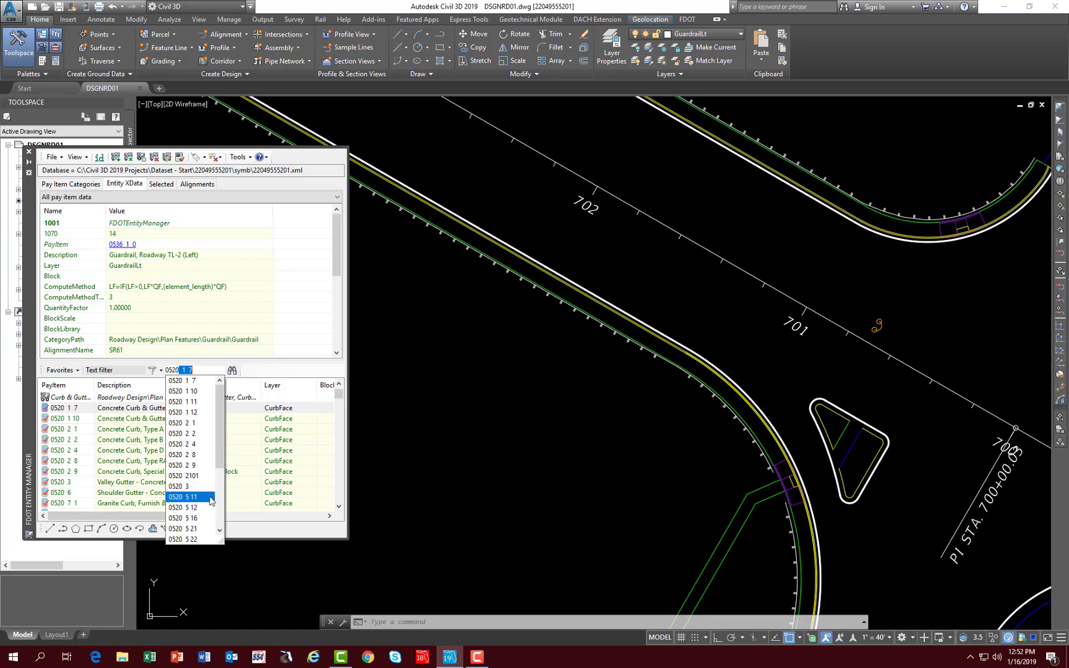
{"action": "left_click", "coordinate": [194, 498]}
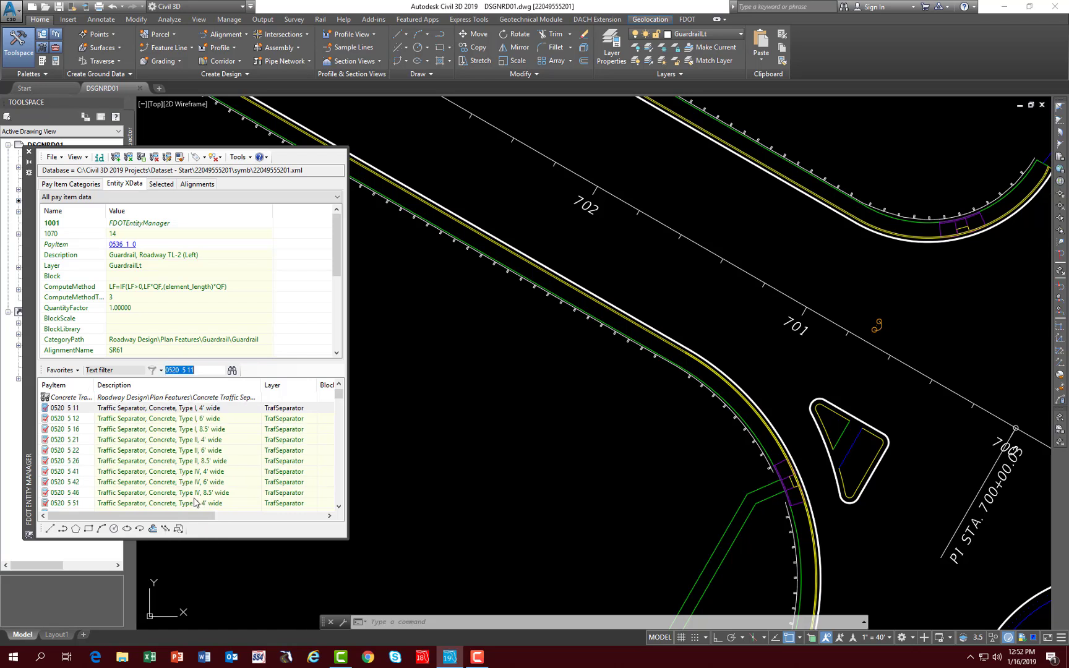
{"action": "left_click", "coordinate": [139, 410]}
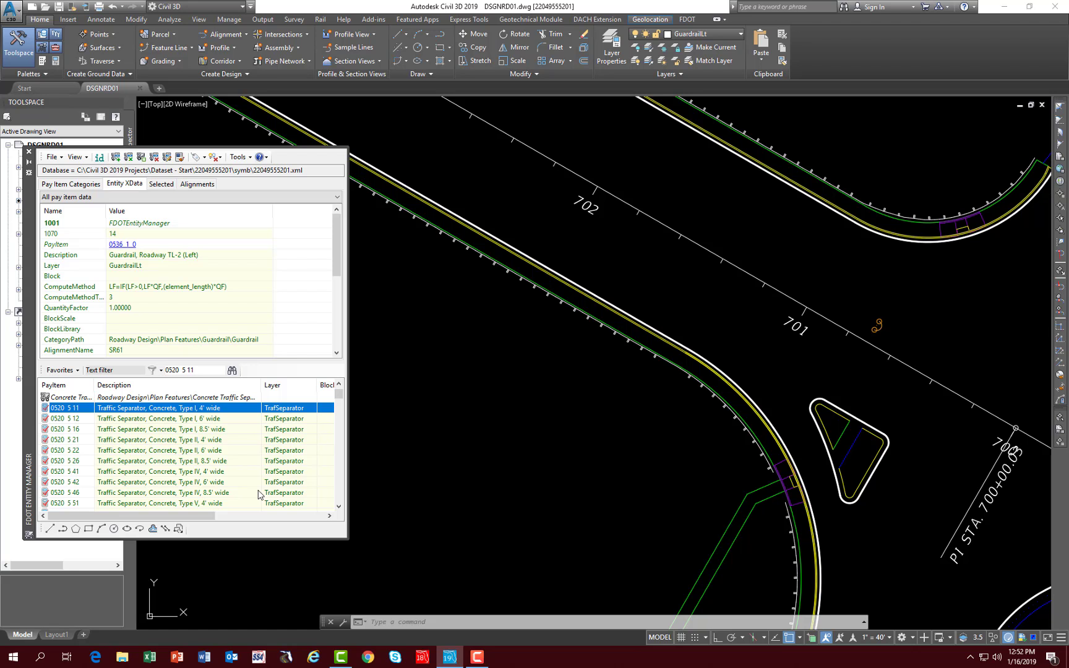
- Draw the separator's lower edge as a pay item polyline from the median nose's lower corner near station 704 to the orange arc's lower end past station 701
{"action": "mouse_move", "coordinate": [625, 274]}
{"action": "middle_mouse_down"}
{"action": "mouse_move", "coordinate": [699, 275]}
{"action": "mouse_move", "coordinate": [701, 358]}
{"action": "mouse_move", "coordinate": [755, 451]}
{"action": "middle_mouse_up"}
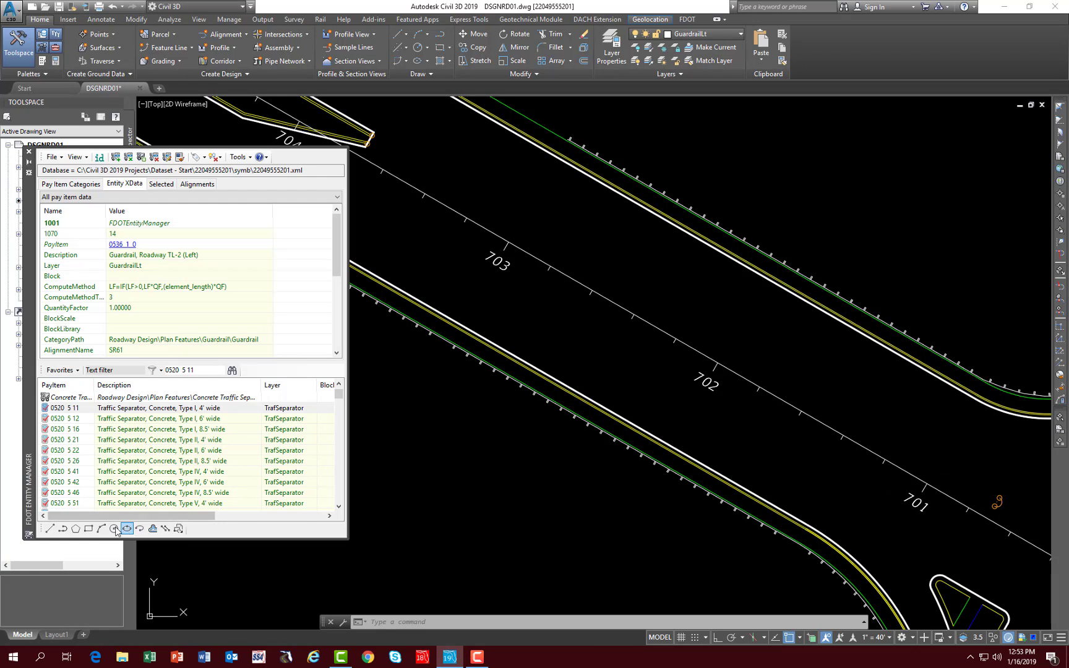
{"action": "left_click", "coordinate": [63, 529]}
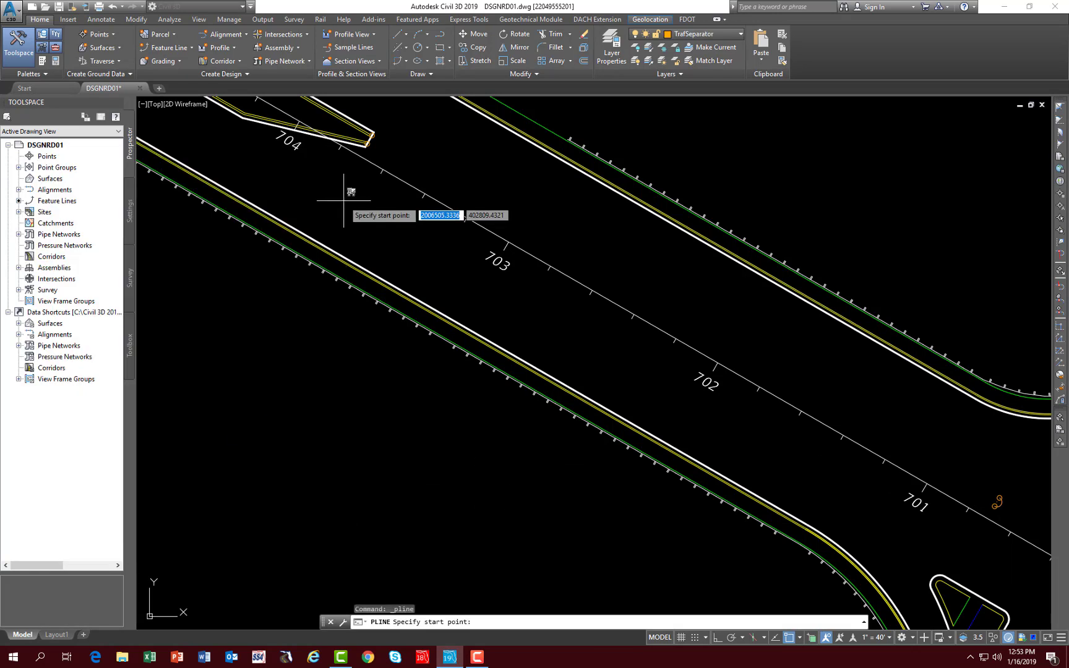
{"action": "scroll", "coordinate": [363, 141], "scroll_direction": "up", "scroll_amount": 3}
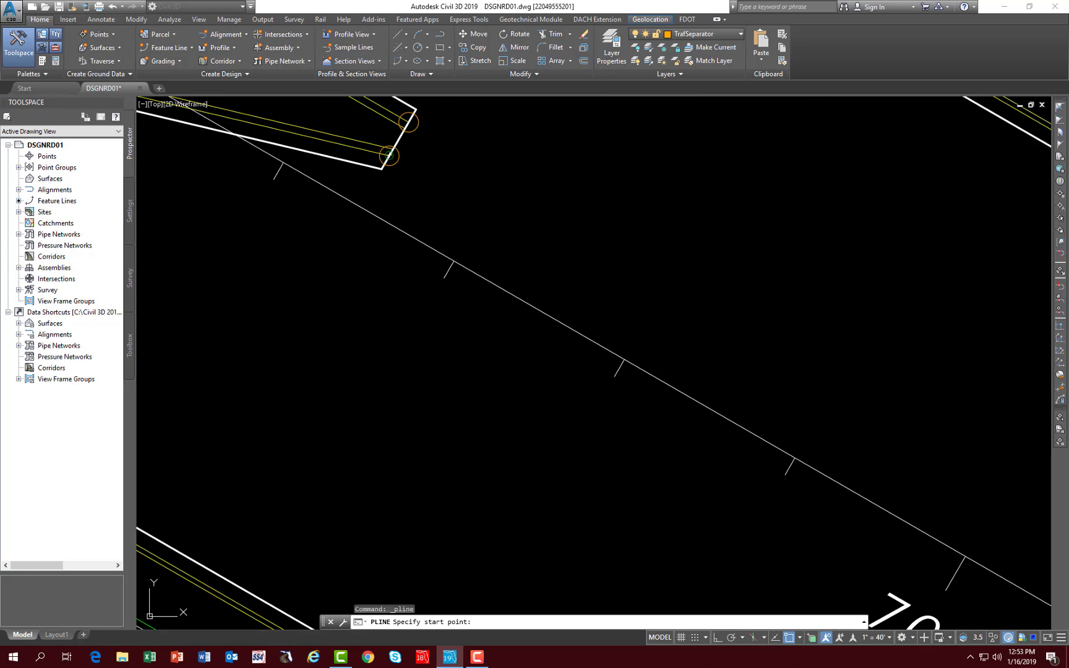
{"action": "left_click", "coordinate": [394, 157]}
{"action": "scroll", "coordinate": [433, 188], "scroll_direction": "down", "scroll_amount": 5}
{"action": "scroll", "coordinate": [432, 192], "scroll_direction": "up", "scroll_amount": 5}
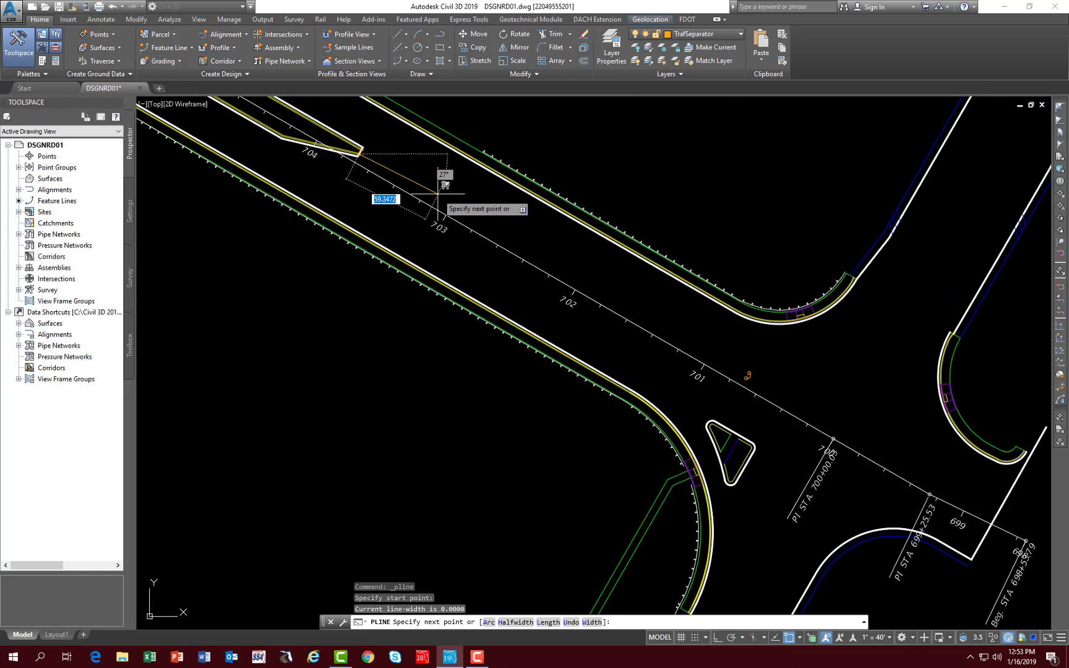
{"action": "scroll", "coordinate": [778, 391], "scroll_direction": "up", "scroll_amount": 5}
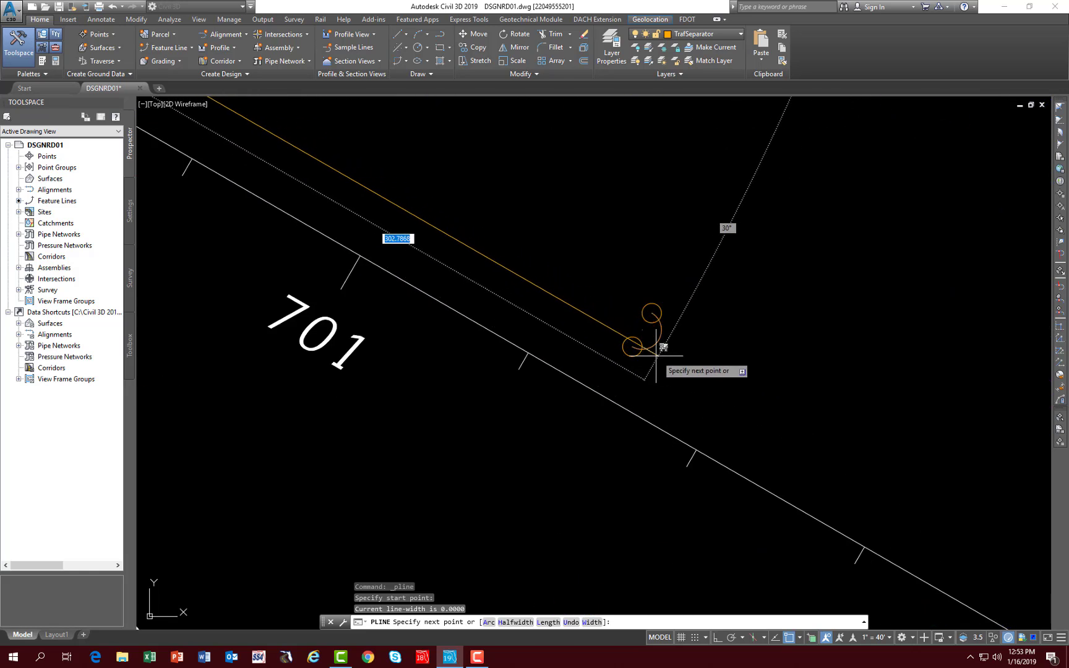
{"action": "left_click", "coordinate": [632, 346]}
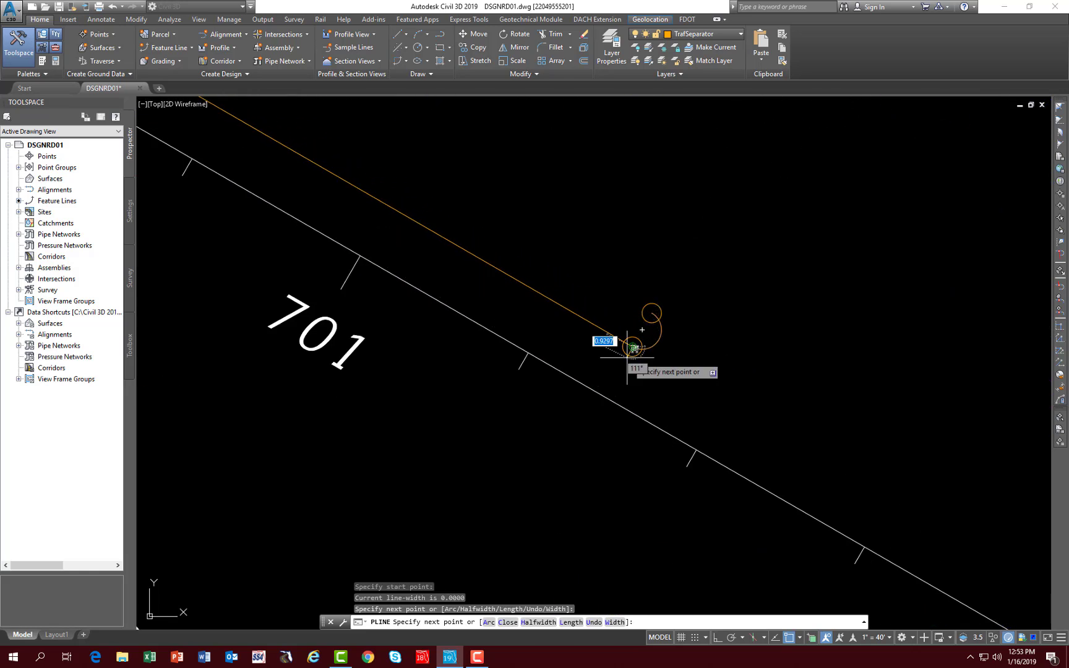
{"action": "key", "text": "Return"}
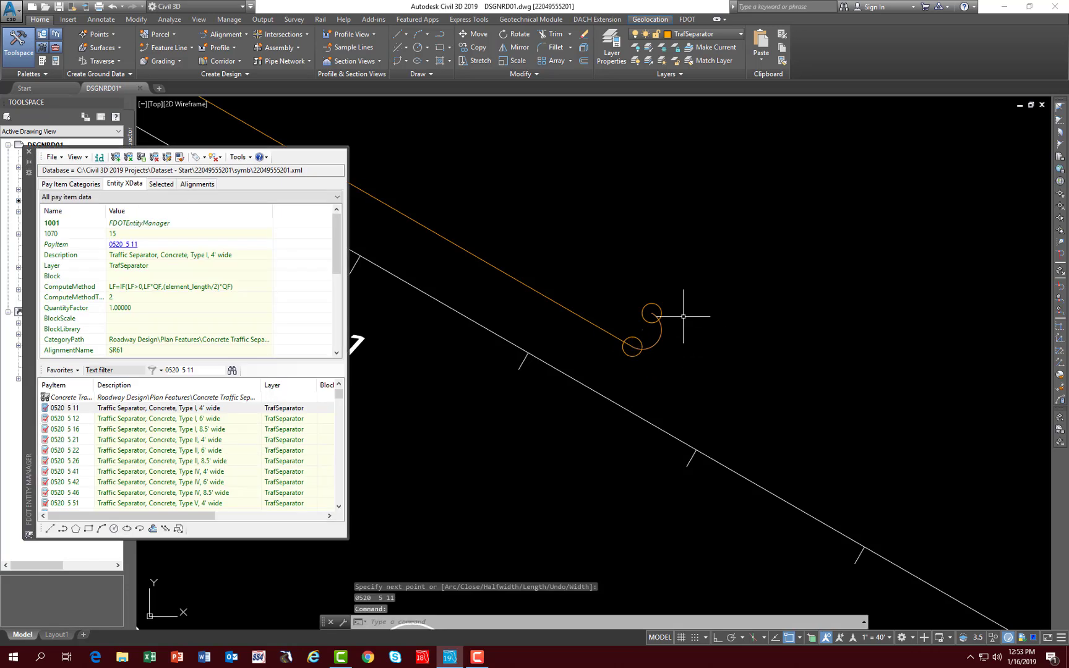
- Draw the separator's upper edge as a pay item polyline from the orange arc's upper end back to the median nose's upper corner near station 704
{"action": "left_click", "coordinate": [63, 529]}
{"action": "left_click", "coordinate": [650, 308]}
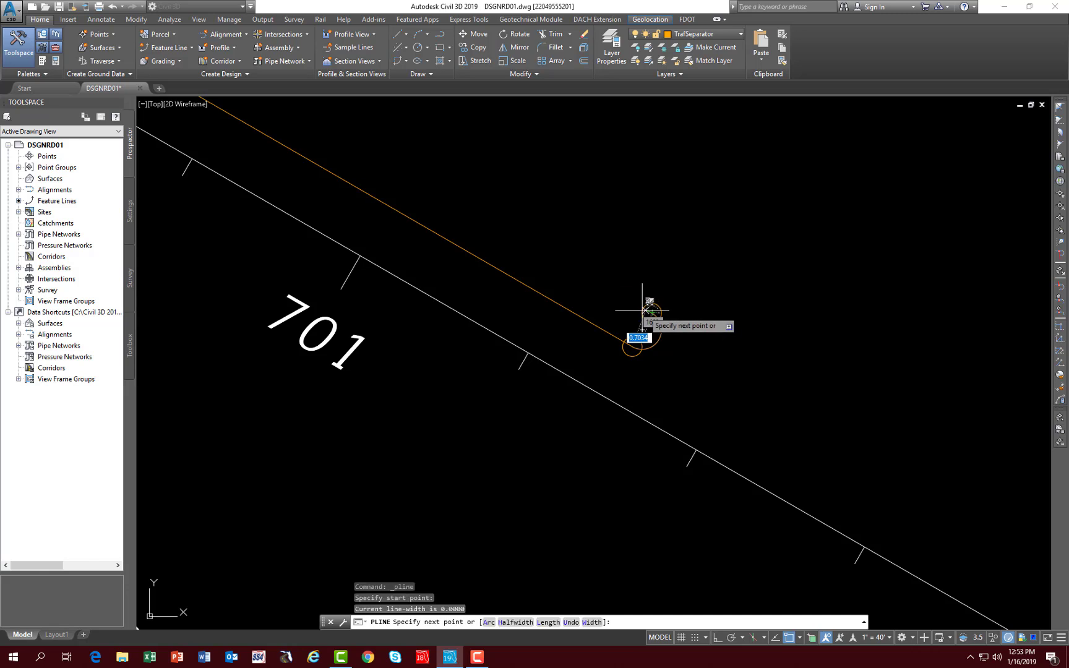
{"action": "scroll", "coordinate": [643, 308], "scroll_direction": "down", "scroll_amount": 8}
{"action": "mouse_move", "coordinate": [520, 229]}
{"action": "middle_mouse_down"}
{"action": "mouse_move", "coordinate": [579, 283]}
{"action": "mouse_move", "coordinate": [793, 425]}
{"action": "middle_mouse_up"}
{"action": "scroll", "coordinate": [564, 295], "scroll_direction": "up", "scroll_amount": 2}
{"action": "scroll", "coordinate": [553, 312], "scroll_direction": "up", "scroll_amount": 4}
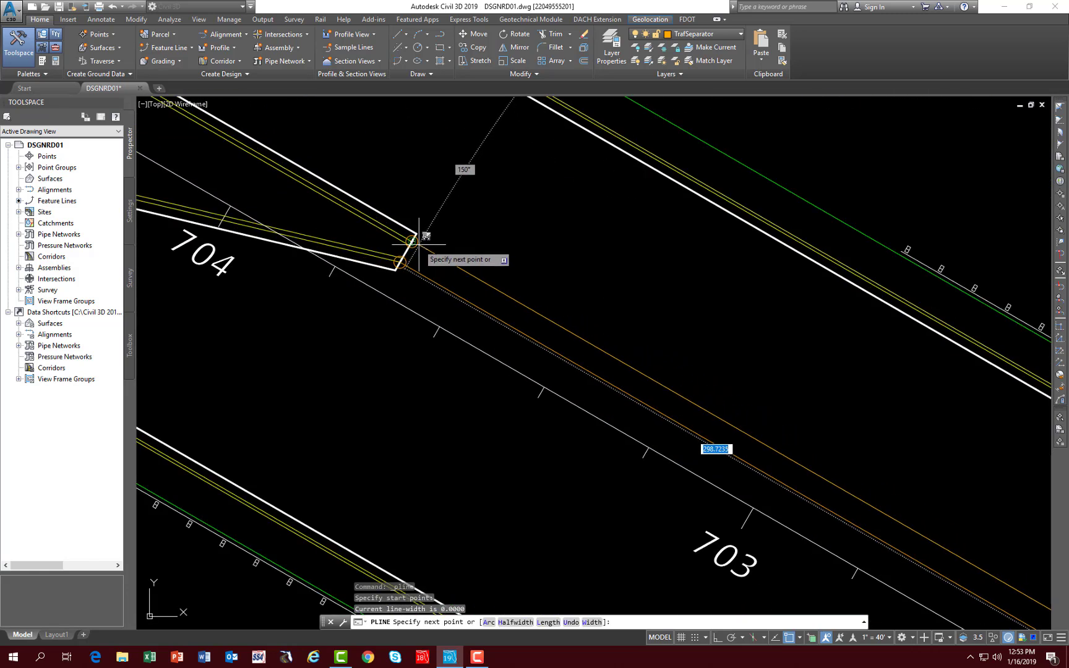
{"action": "left_click", "coordinate": [417, 244]}
{"action": "key", "text": "Return"}
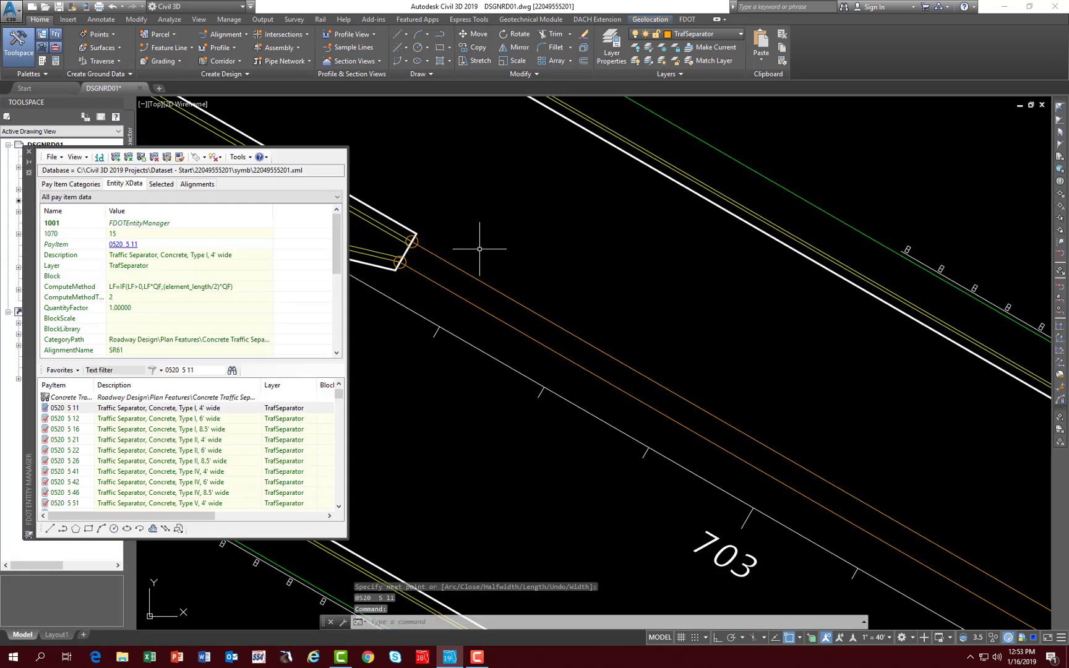
{"action": "scroll", "coordinate": [484, 250], "scroll_direction": "down", "scroll_amount": 2}
{"action": "scroll", "coordinate": [484, 249], "scroll_direction": "down", "scroll_amount": 3}
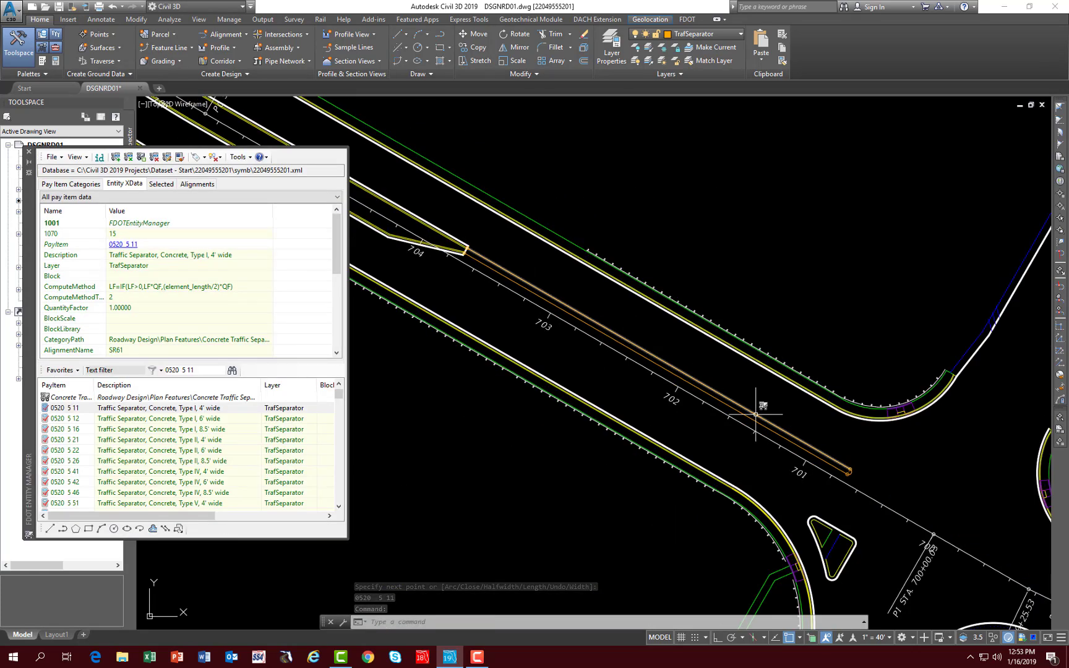
{"action": "mouse_move", "coordinate": [756, 414]}
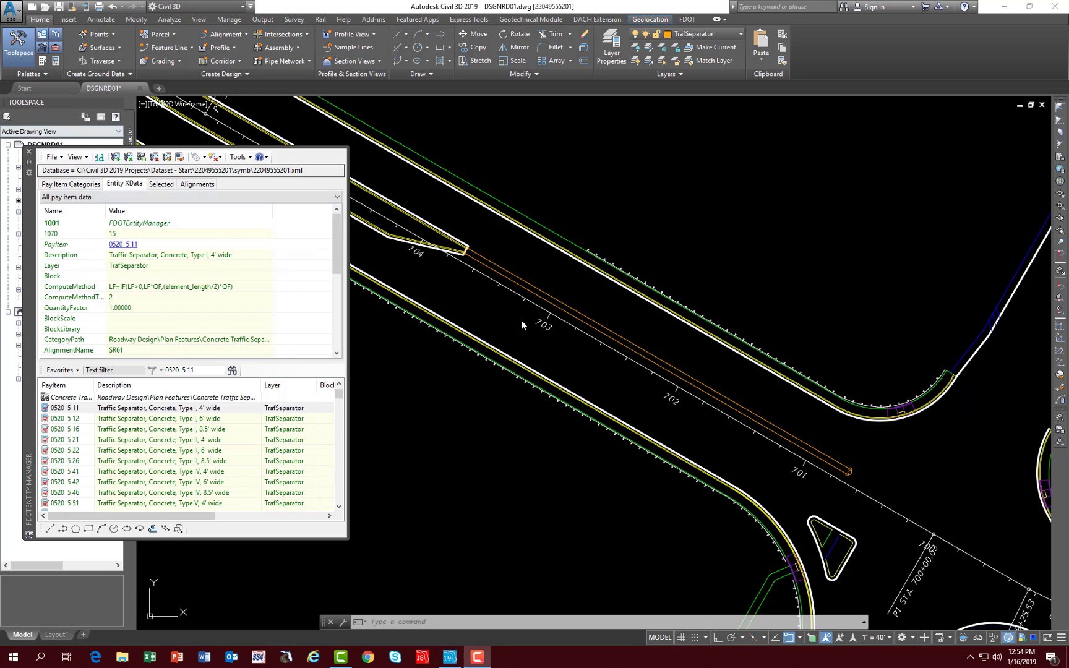
{"action": "left_click", "coordinate": [586, 314]}
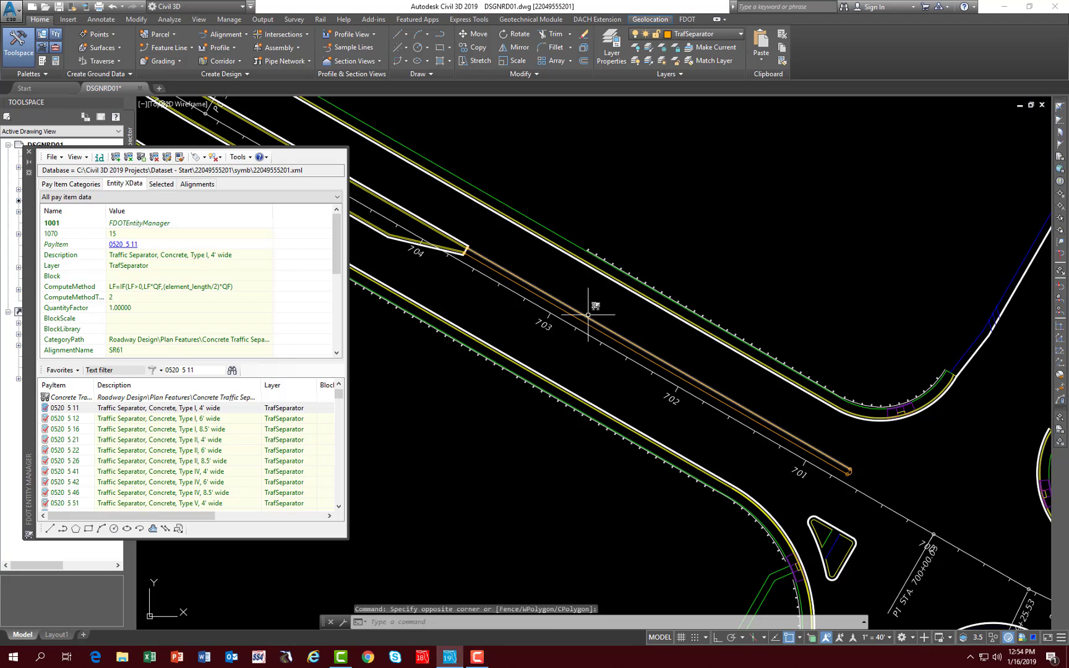
{"action": "mouse_move", "coordinate": [587, 314]}
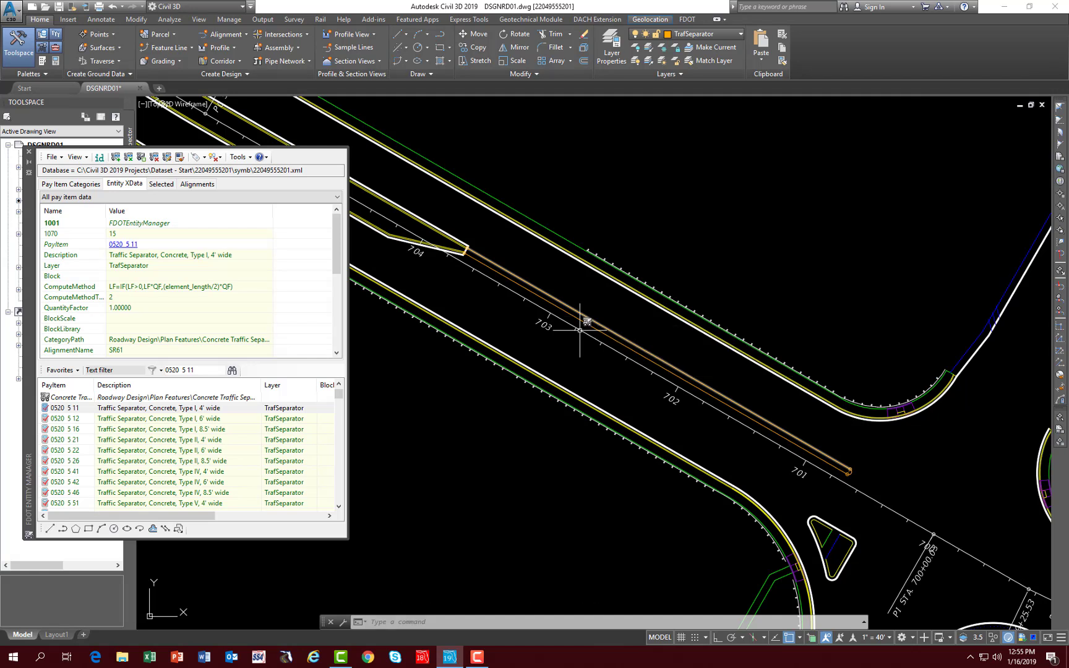
- Append pay item 0520 5 11, Traffic Separator, Concrete, Type I, 4' wide, to the three existing orange separator segments near station 714
{"action": "middle_click_drag", "start_coordinate": [417, 300], "coordinate": [499, 352]}
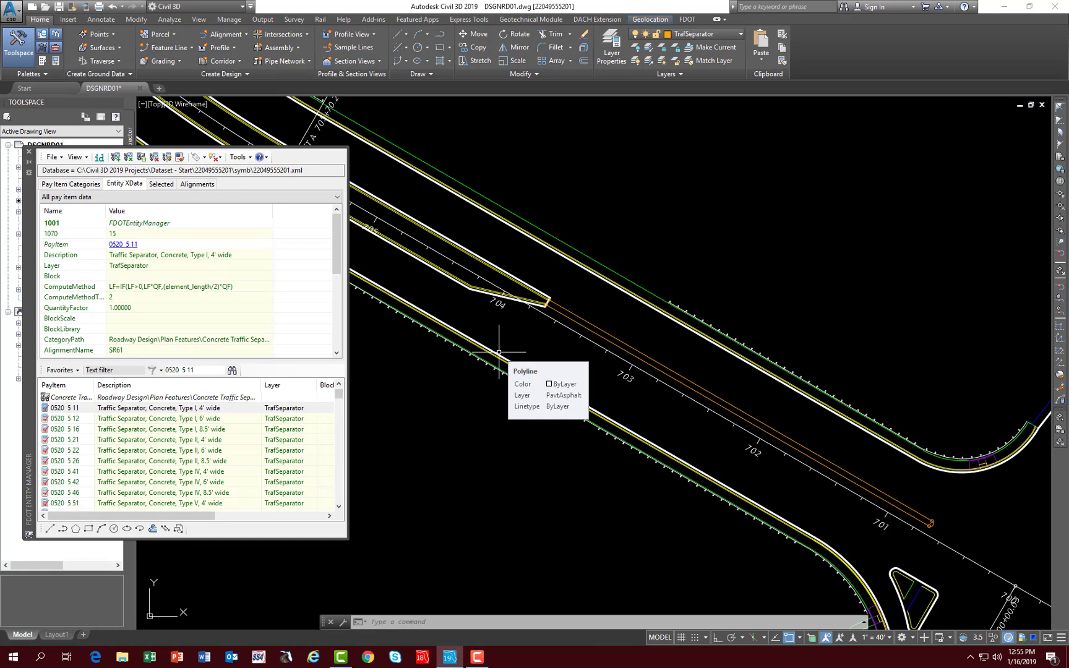
{"action": "middle_click_drag", "start_coordinate": [475, 287], "coordinate": [800, 476]}
{"action": "mouse_move", "coordinate": [484, 265]}
{"action": "middle_mouse_down"}
{"action": "mouse_move", "coordinate": [503, 295]}
{"action": "mouse_move", "coordinate": [733, 495]}
{"action": "middle_mouse_up"}
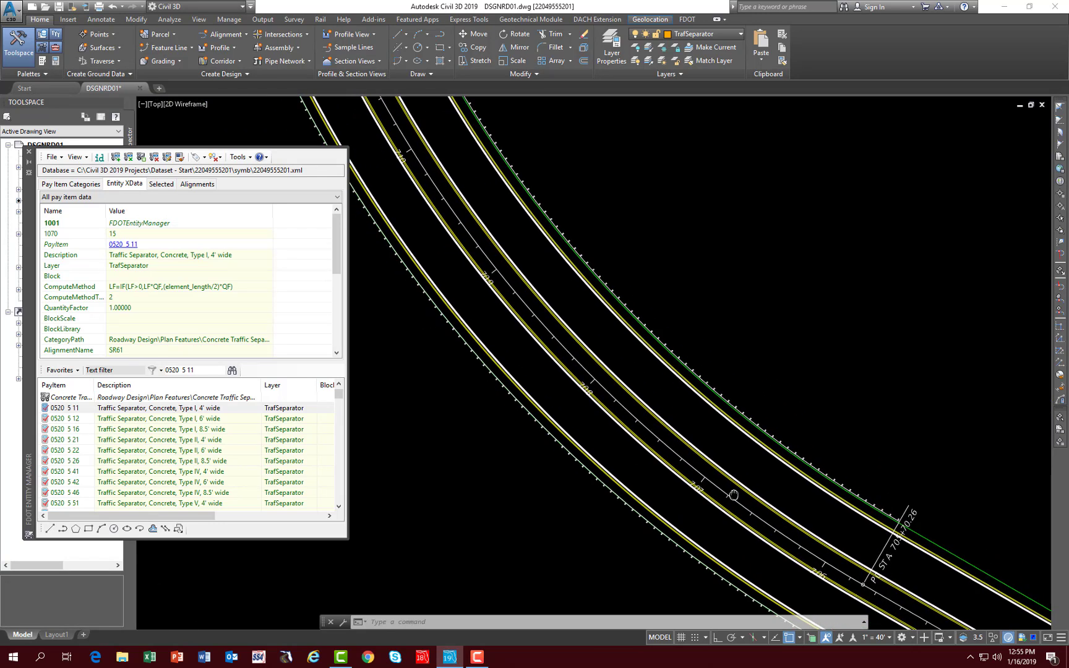
{"action": "mouse_move", "coordinate": [489, 179]}
{"action": "middle_mouse_down"}
{"action": "mouse_move", "coordinate": [520, 248]}
{"action": "mouse_move", "coordinate": [685, 470]}
{"action": "middle_mouse_up"}
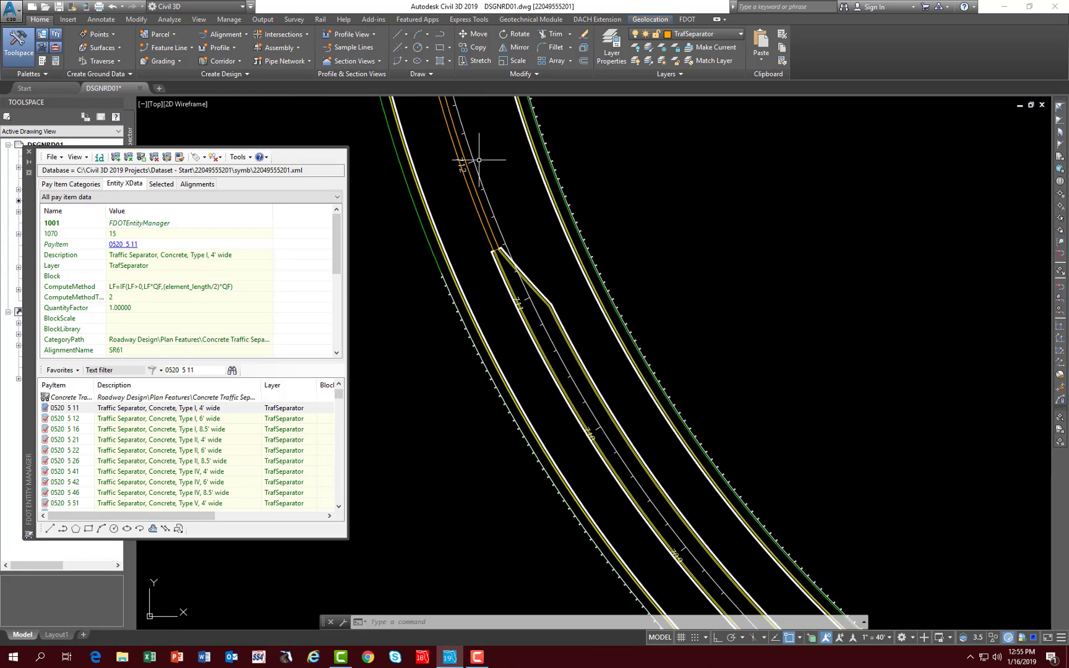
{"action": "middle_click_drag", "start_coordinate": [478, 160], "coordinate": [599, 424]}
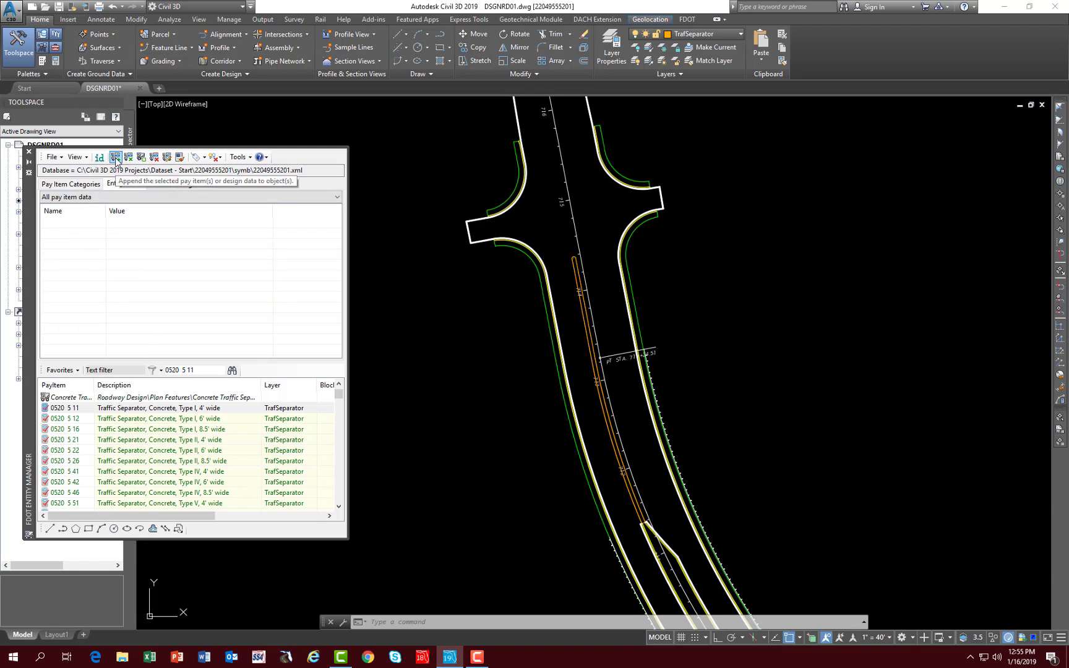
{"action": "left_click", "coordinate": [115, 157]}
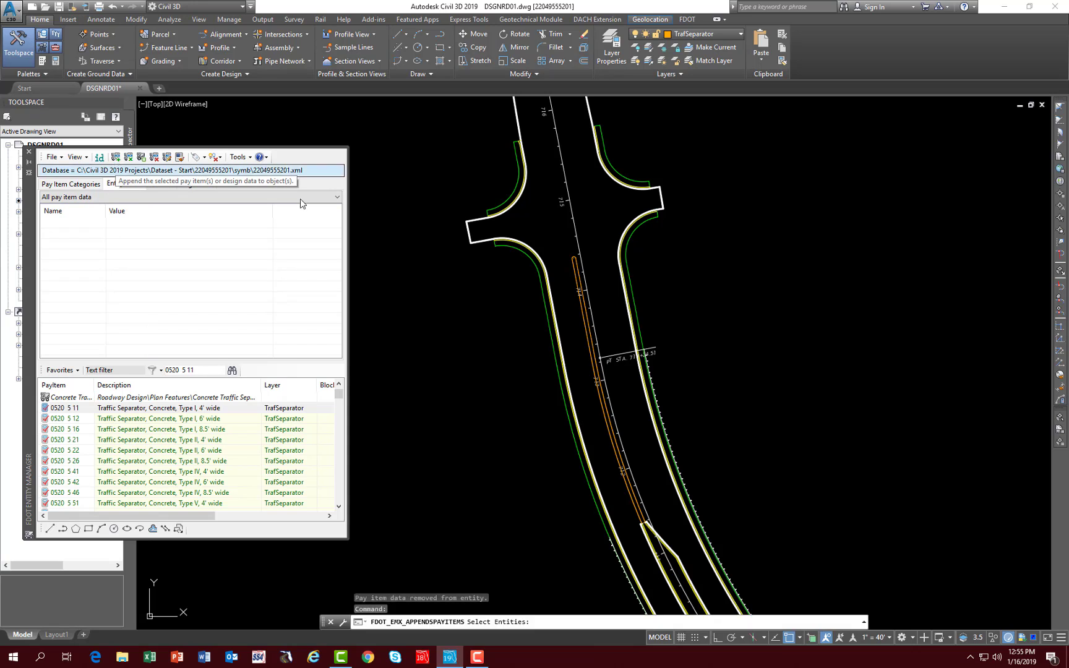
{"action": "scroll", "coordinate": [579, 267], "scroll_direction": "up", "scroll_amount": 4}
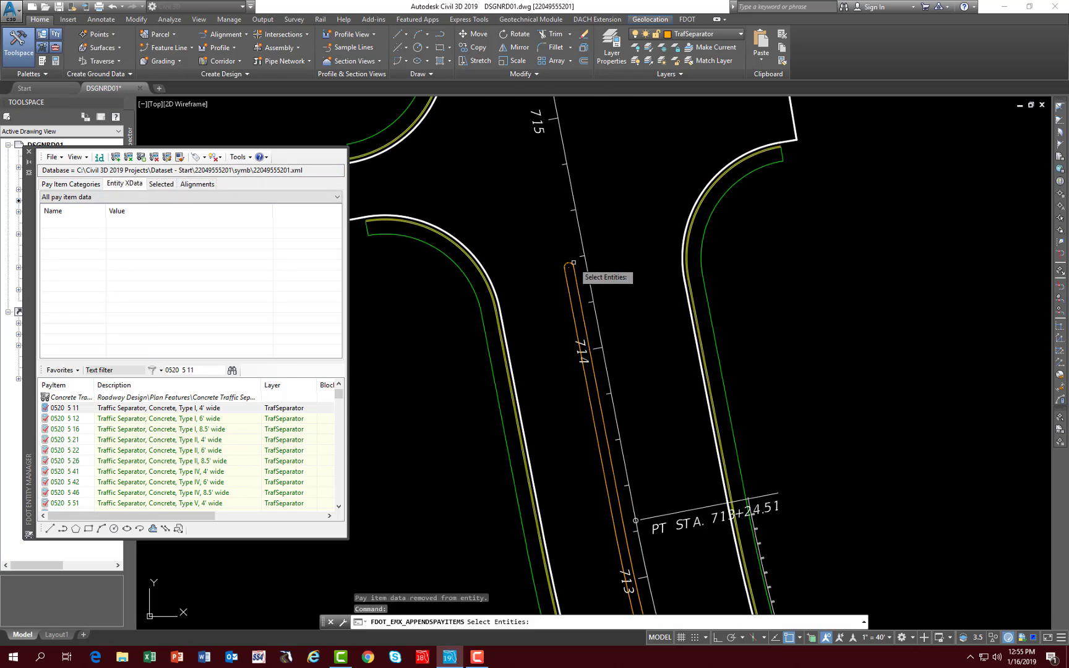
{"action": "left_click", "coordinate": [573, 272]}
{"action": "left_click", "coordinate": [575, 280]}
{"action": "left_click", "coordinate": [571, 283]}
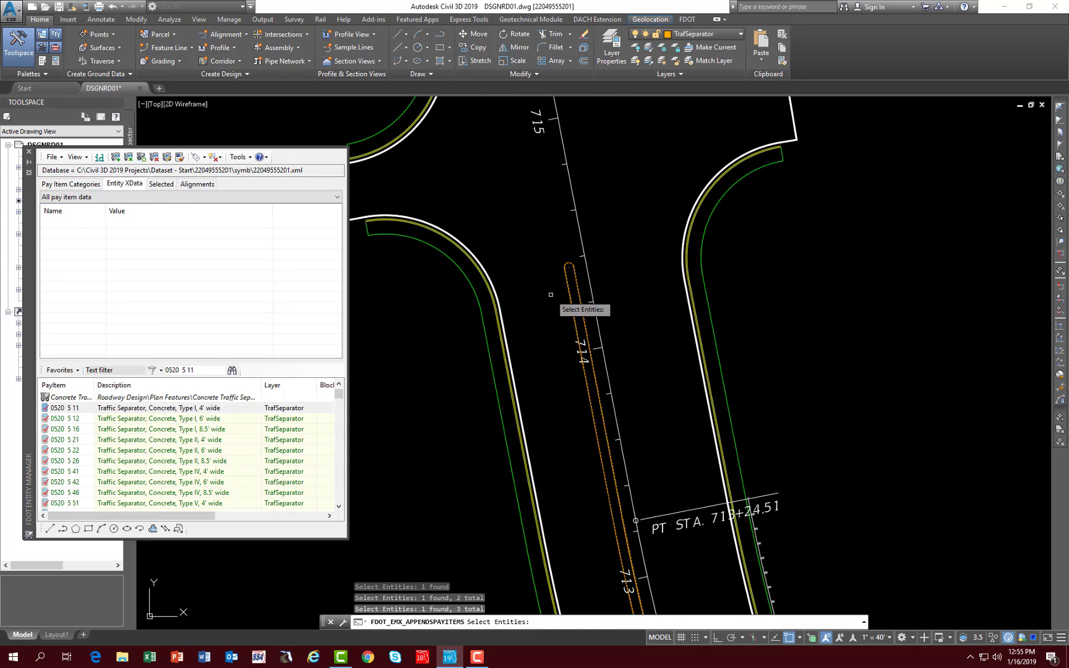
{"action": "key", "text": "Return"}
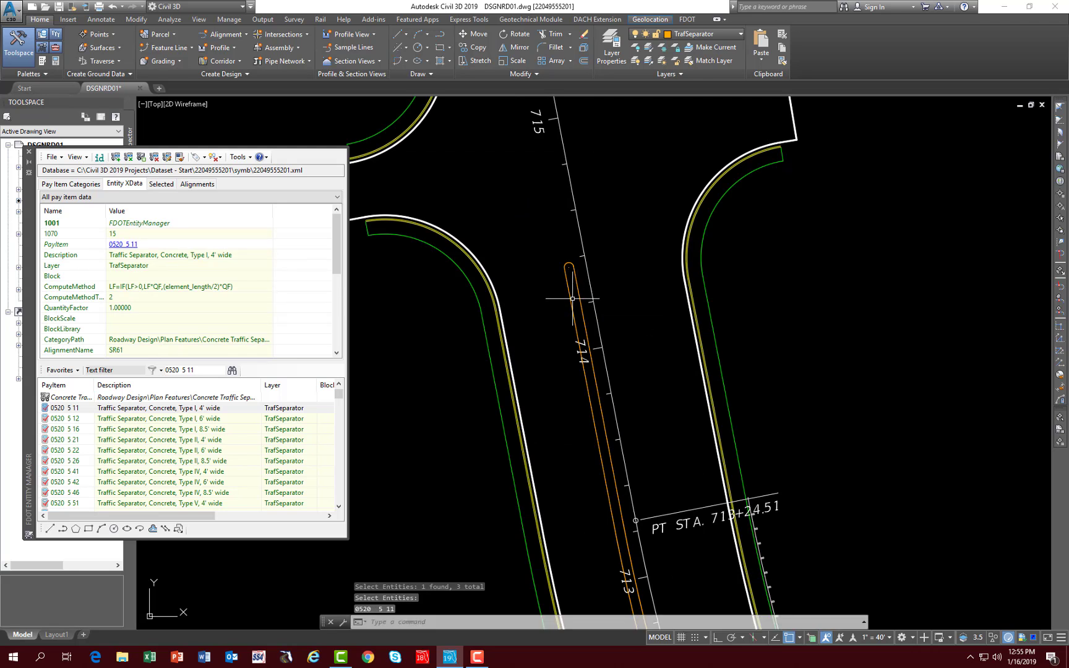
{"action": "mouse_move", "coordinate": [571, 298]}
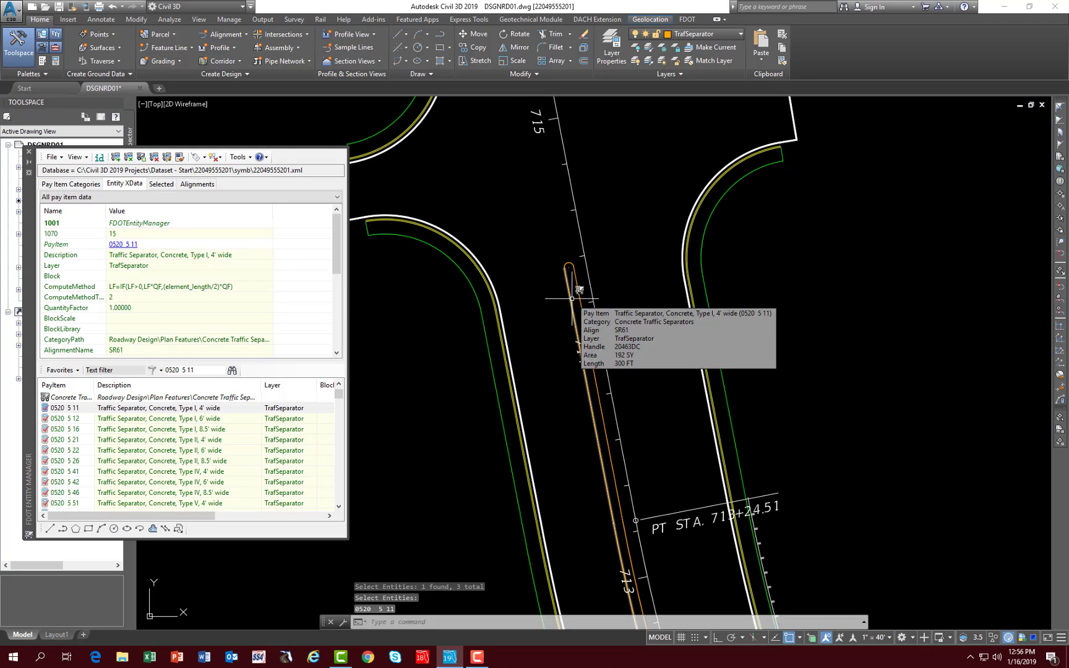
{"action": "mouse_move", "coordinate": [551, 270]}
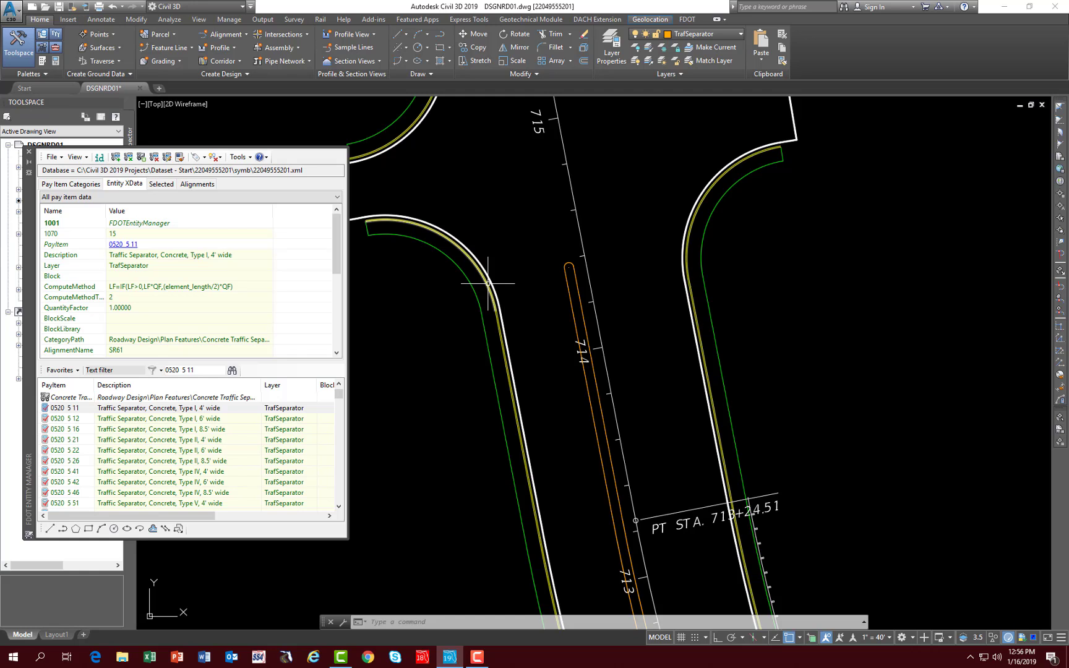
- Find pay item 0520 1 7 and select Concrete Curb & Gutter, Type E
{"action": "scroll", "coordinate": [488, 306], "scroll_direction": "up", "scroll_amount": 5}
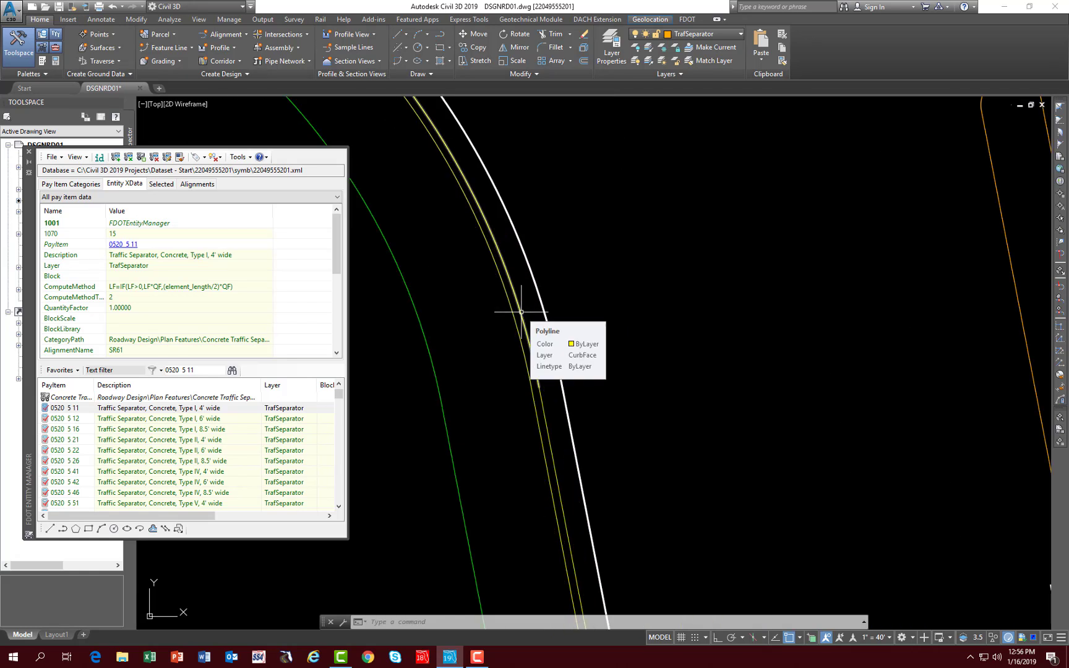
{"action": "scroll", "coordinate": [521, 312], "scroll_direction": "down", "scroll_amount": 5}
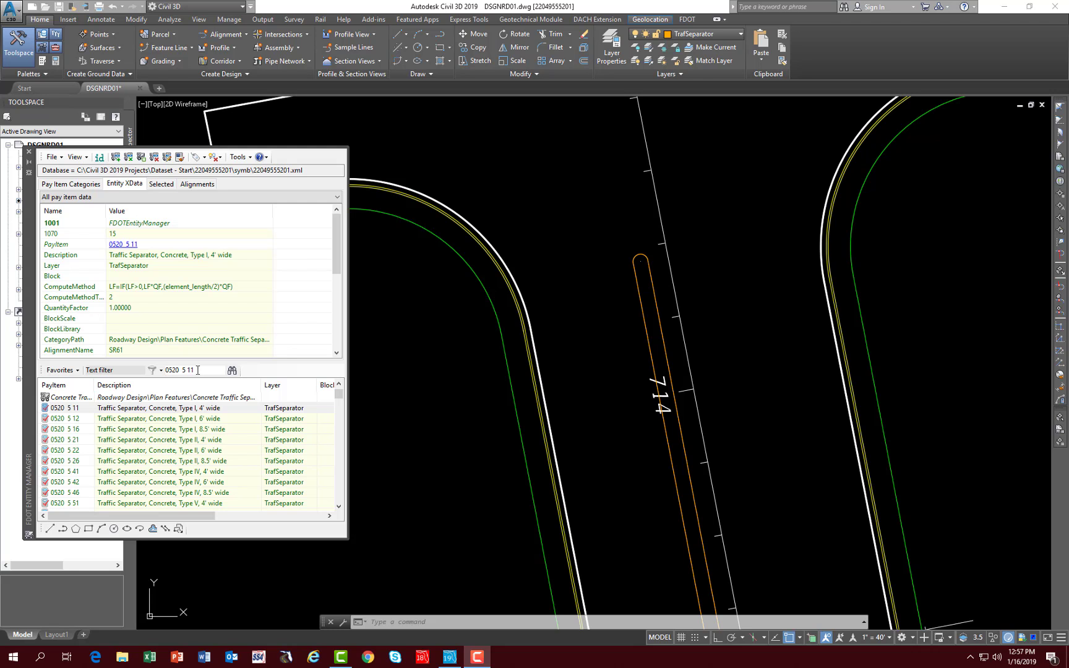
{"action": "left_click_drag", "start_coordinate": [195, 370], "coordinate": [160, 372]}
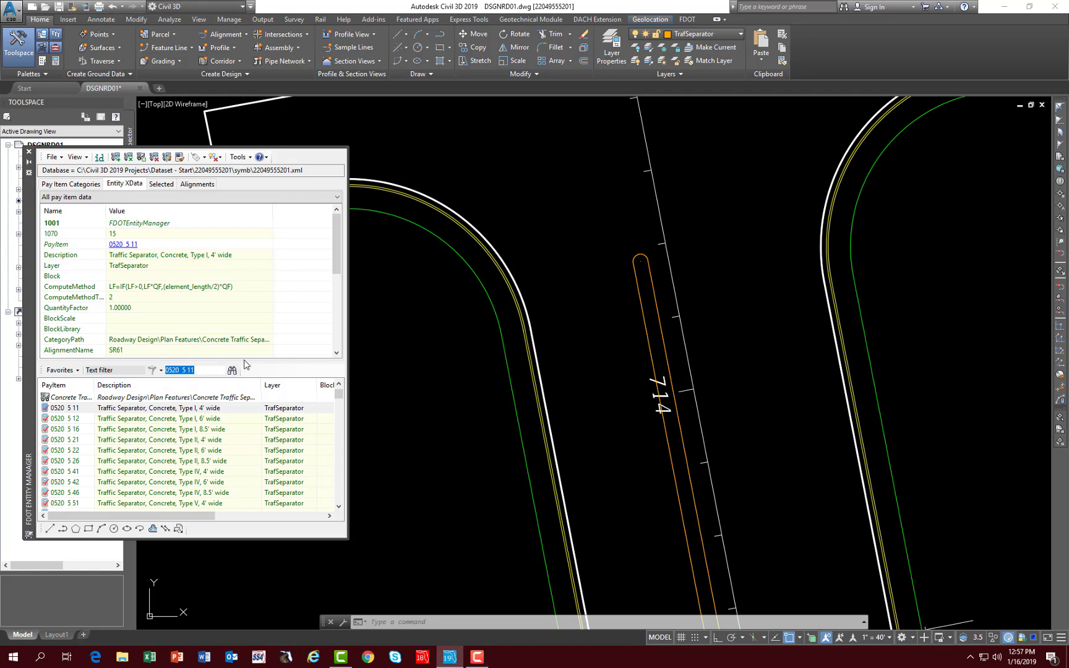
{"action": "type", "text": "0520"}
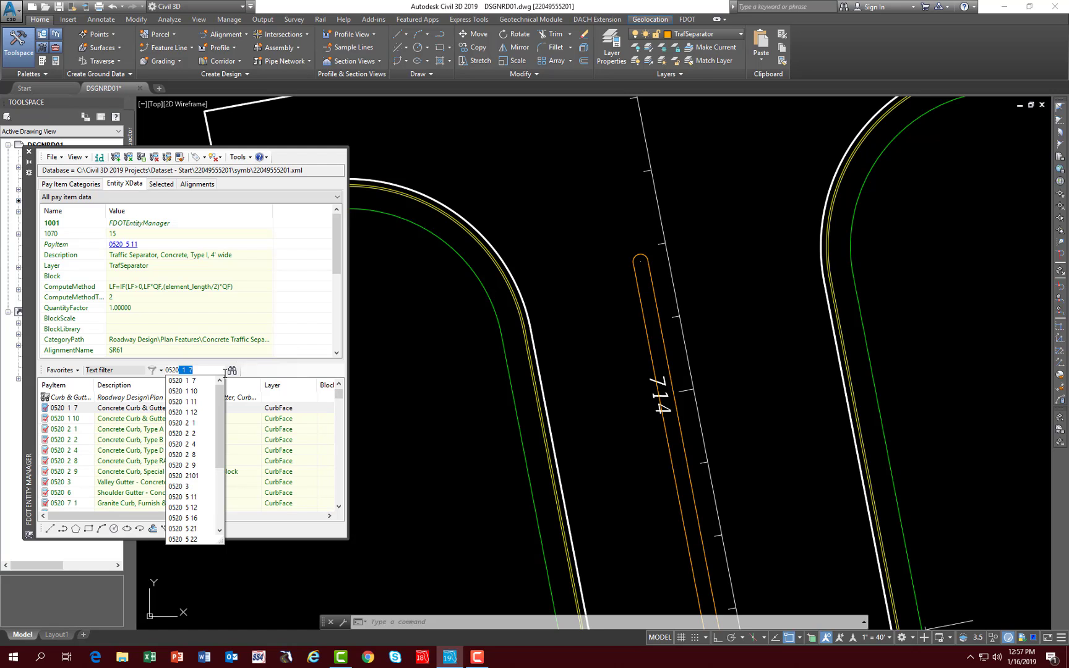
{"action": "left_click", "coordinate": [194, 382]}
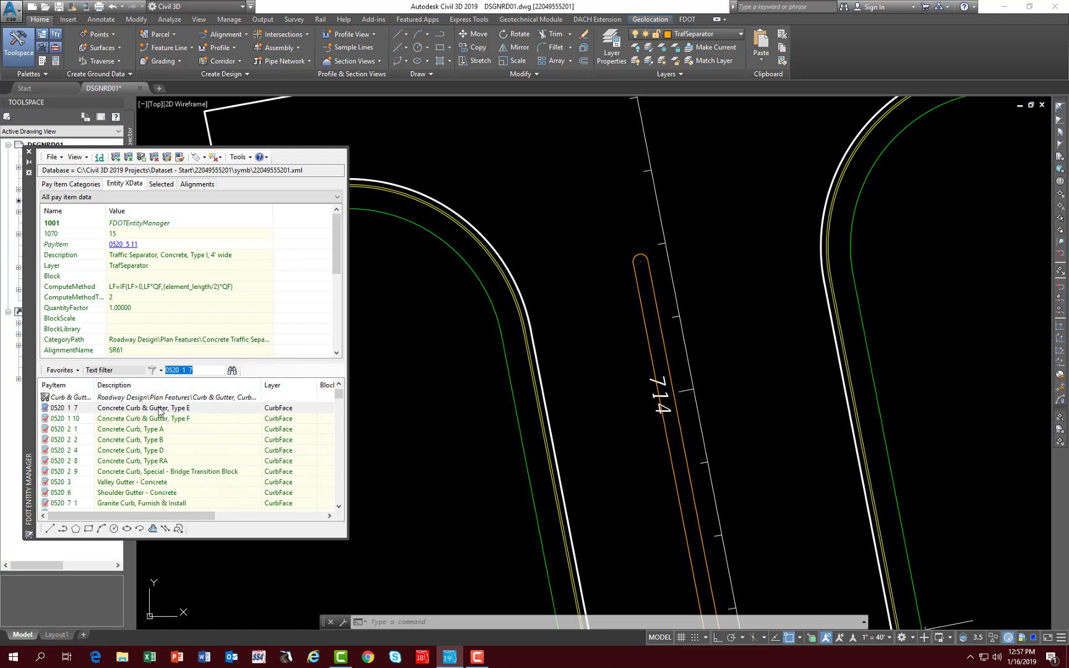
- Isolate the CurbFace layer using the yellow curb line around the side-street return near station 714
{"action": "left_click", "coordinate": [649, 52]}
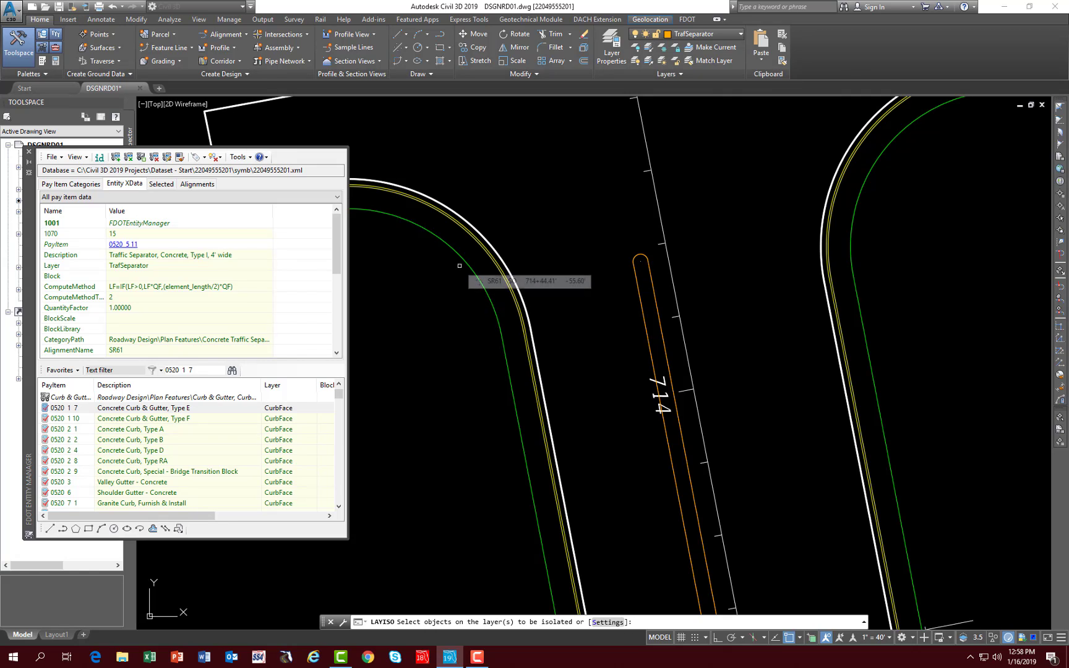
{"action": "scroll", "coordinate": [460, 262], "scroll_direction": "up", "scroll_amount": 3}
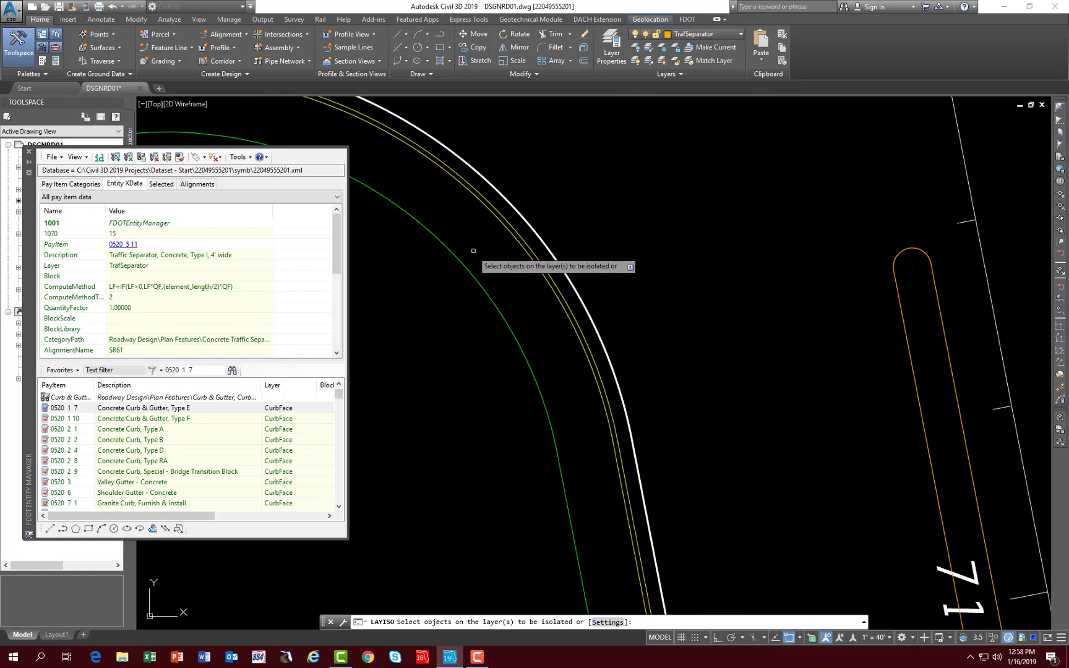
{"action": "left_click", "coordinate": [515, 230]}
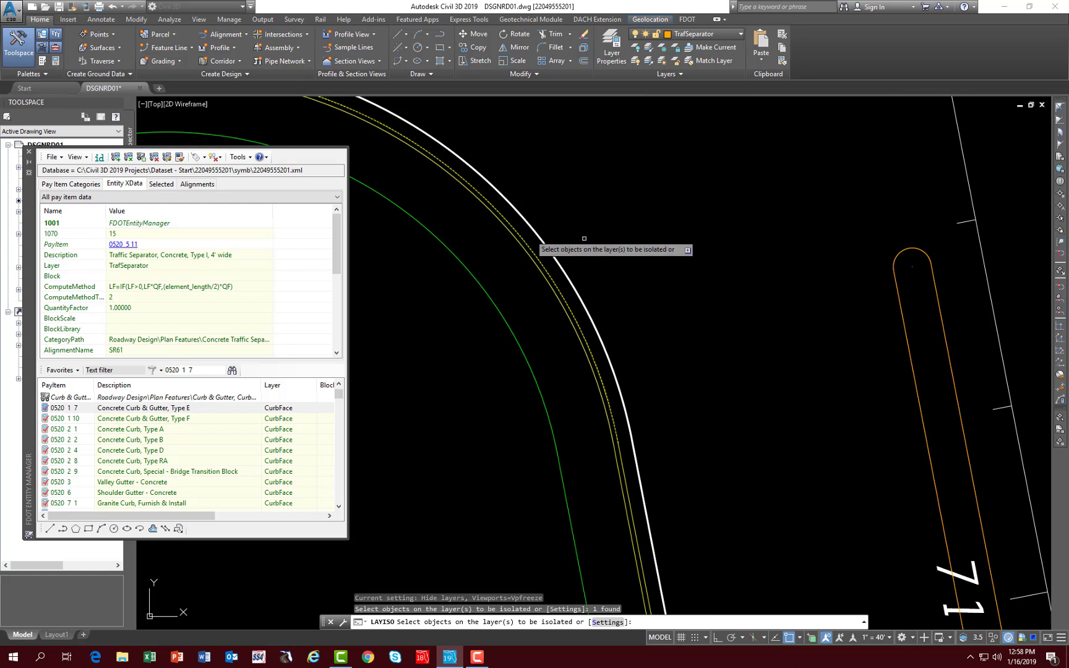
{"action": "key", "text": "Return"}
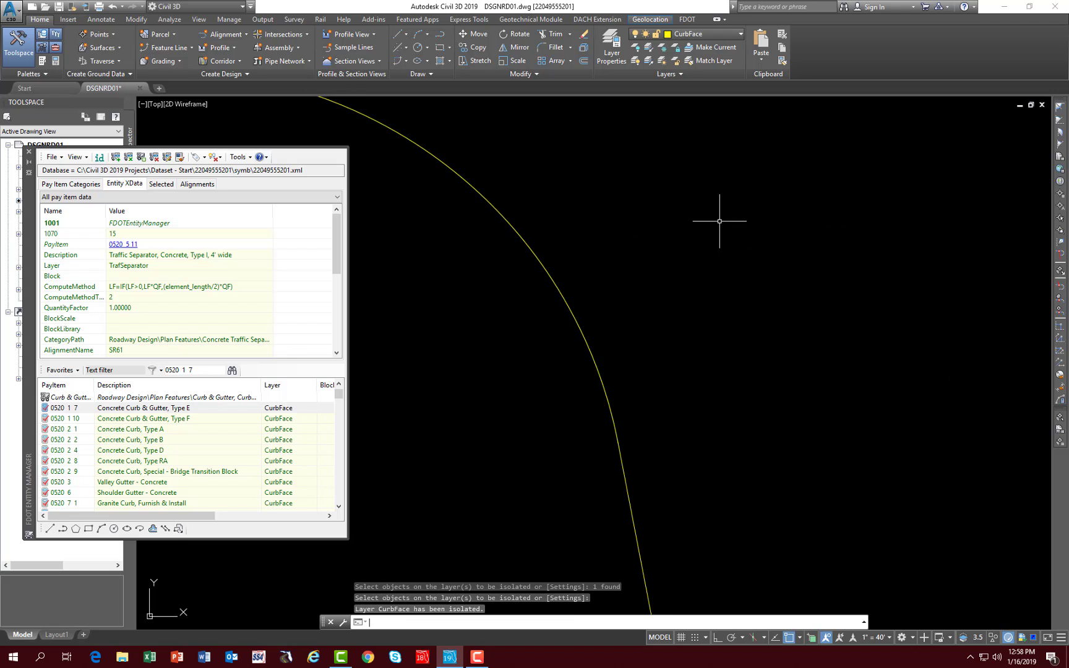
- Append the Concrete Curb & Gutter, Type E pay item to all isolated curb face lines and restore the hidden layers
{"action": "scroll", "coordinate": [674, 281], "scroll_direction": "down", "scroll_amount": 3}
{"action": "scroll", "coordinate": [674, 281], "scroll_direction": "down", "scroll_amount": 7}
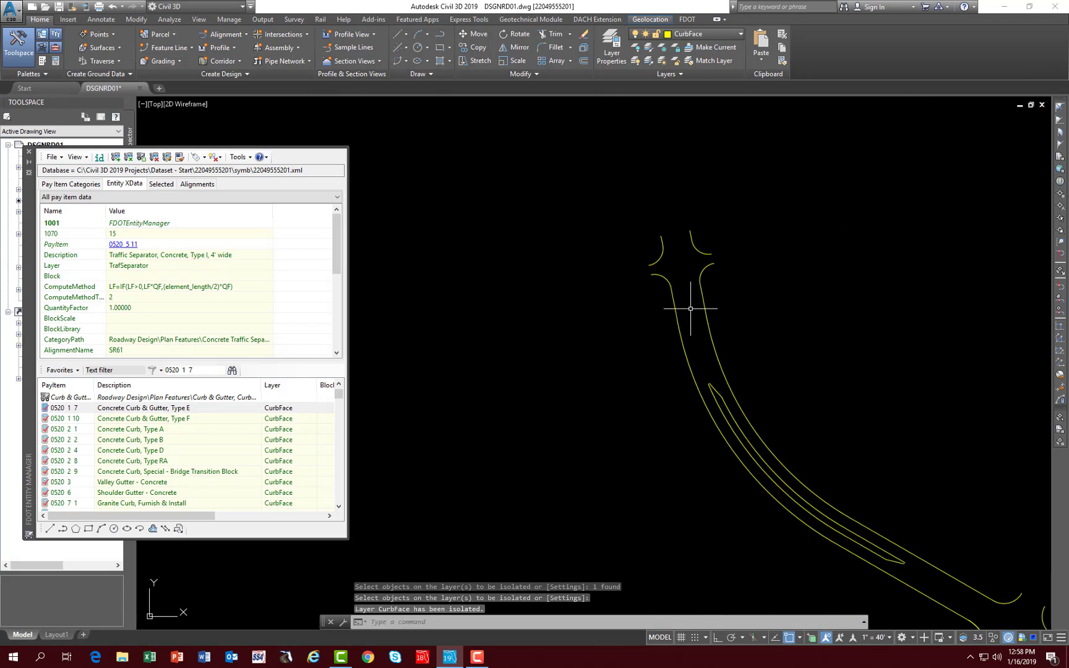
{"action": "scroll", "coordinate": [771, 398], "scroll_direction": "down", "scroll_amount": 2}
{"action": "middle_click_drag", "start_coordinate": [771, 397], "coordinate": [650, 344]}
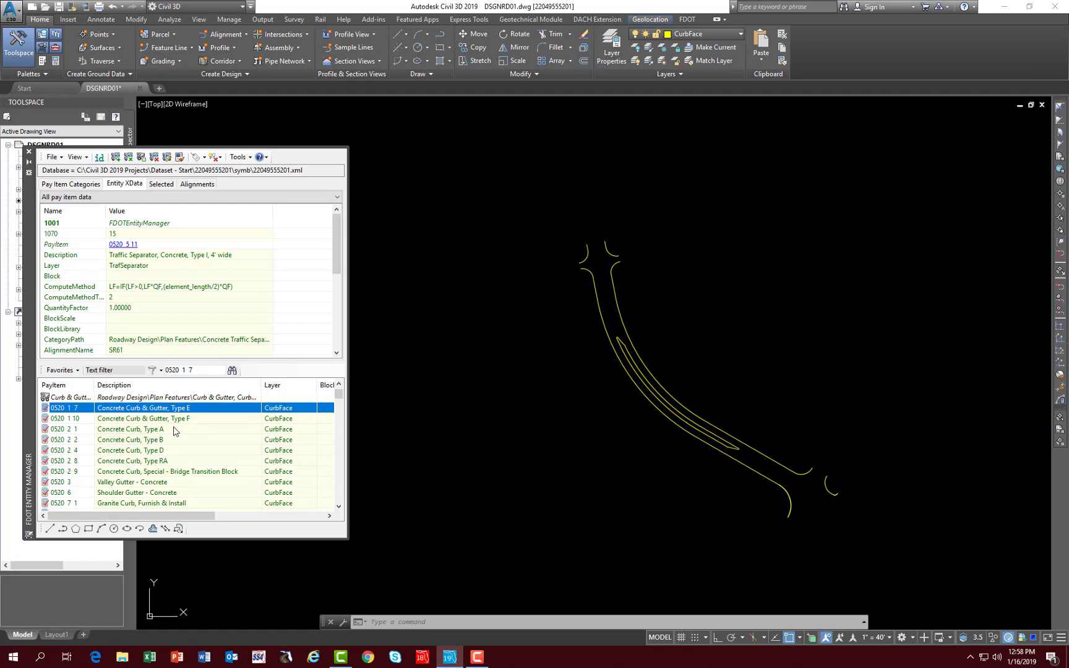
{"action": "left_click", "coordinate": [115, 159]}
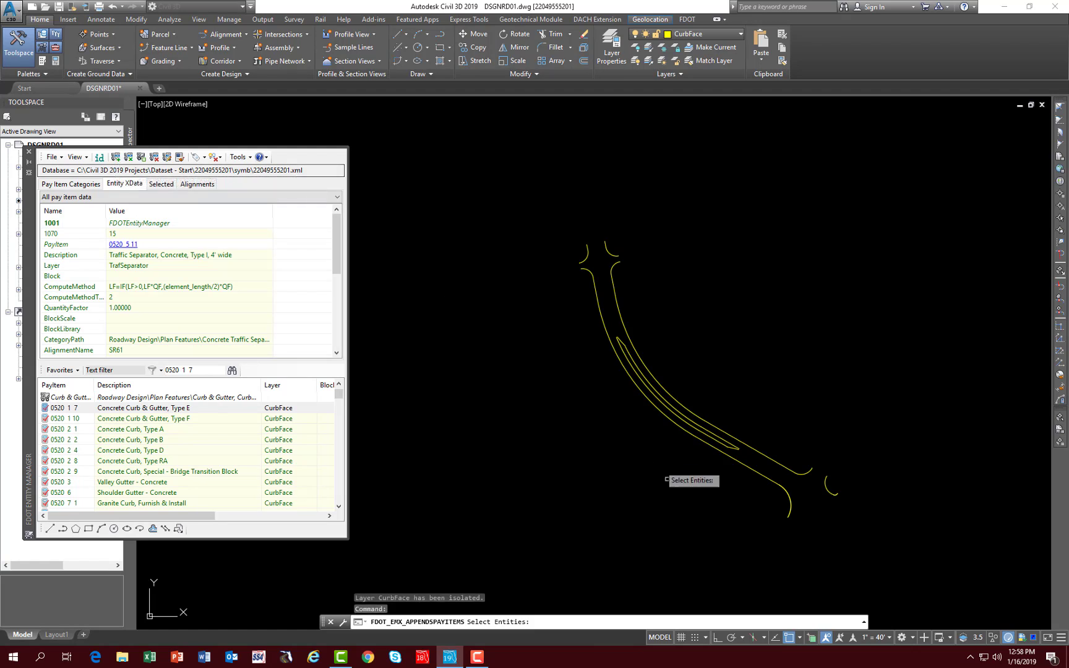
{"action": "left_click", "coordinate": [519, 536]}
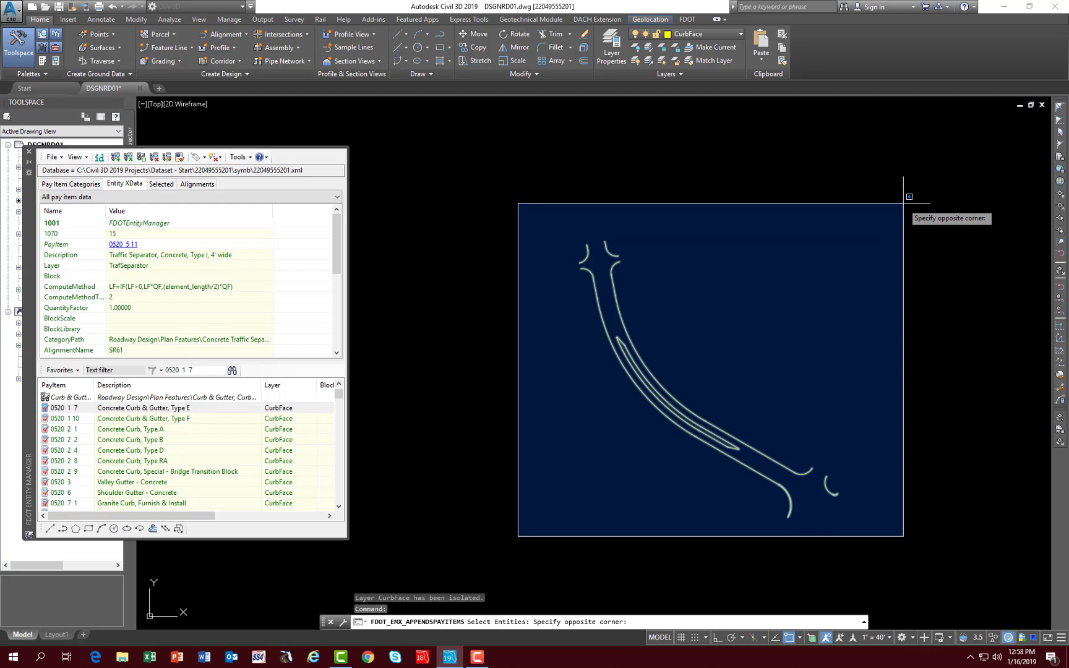
{"action": "left_click", "coordinate": [904, 197]}
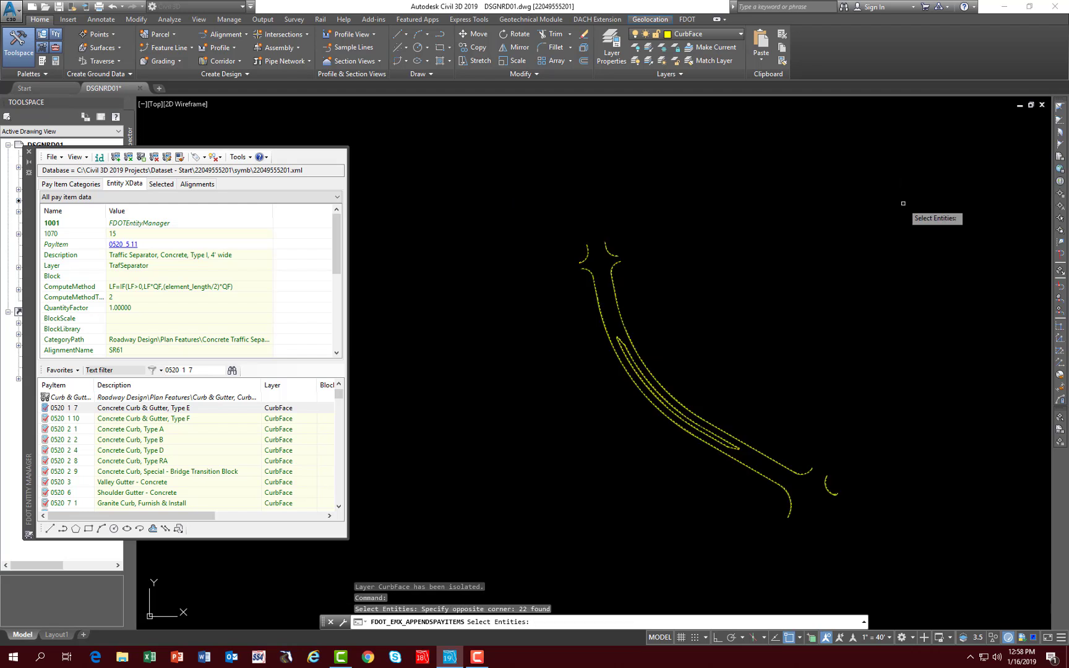
{"action": "key", "text": "Return"}
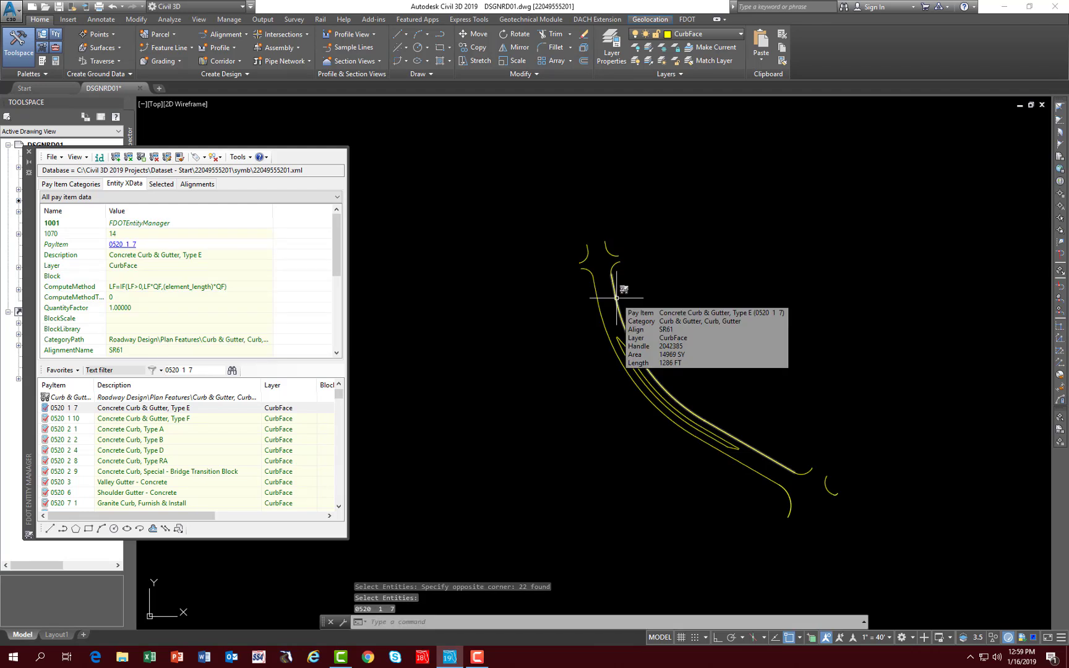
{"action": "left_click", "coordinate": [648, 63]}
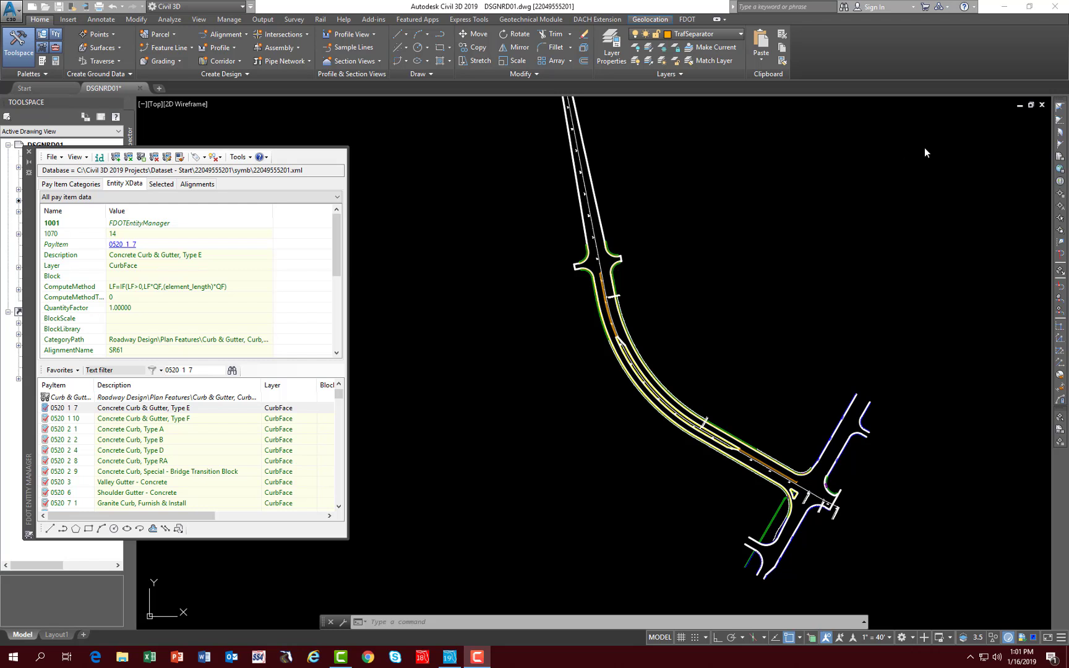
- Review the alignment choices for associating pay item data with entities and keep SR61
{"action": "left_click", "coordinate": [204, 184]}
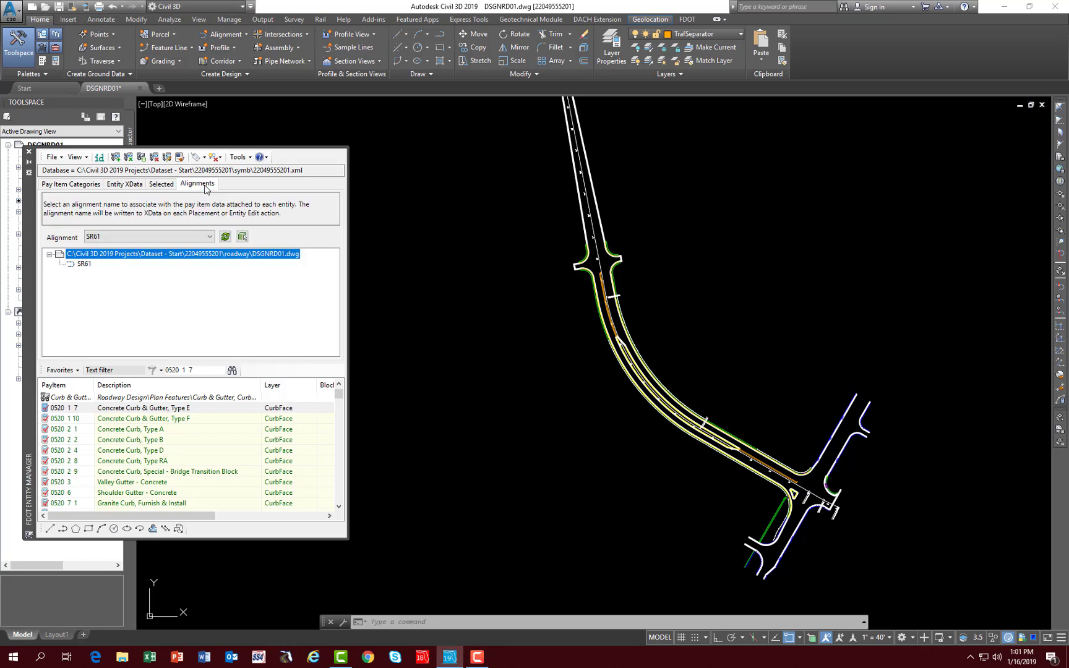
{"action": "left_click", "coordinate": [124, 239]}
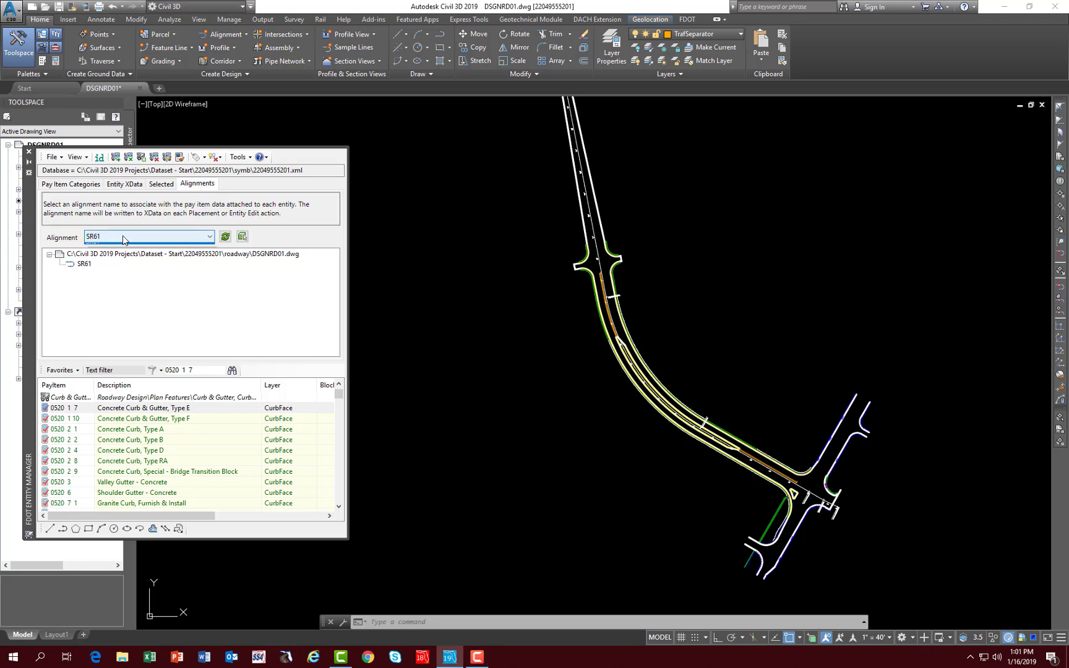
{"action": "left_click", "coordinate": [123, 238]}
{"action": "left_click", "coordinate": [104, 238]}
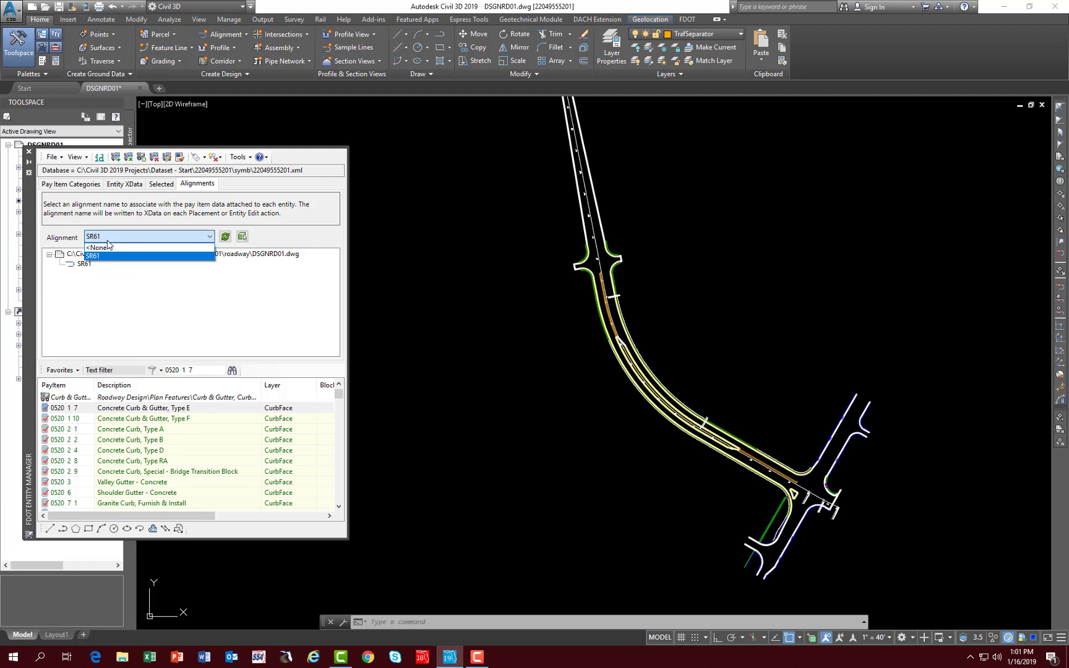
{"action": "left_click", "coordinate": [104, 248]}
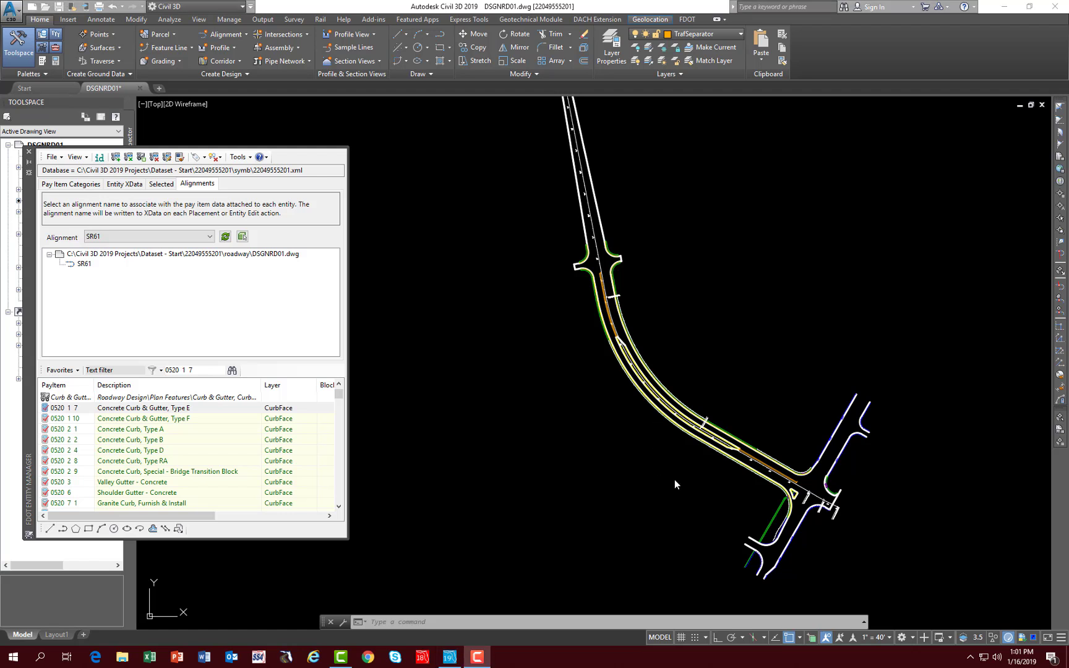
- Identify the pay item data attached to the guardrail along the lower side of SR61 near station 702
{"action": "left_click", "coordinate": [99, 158]}
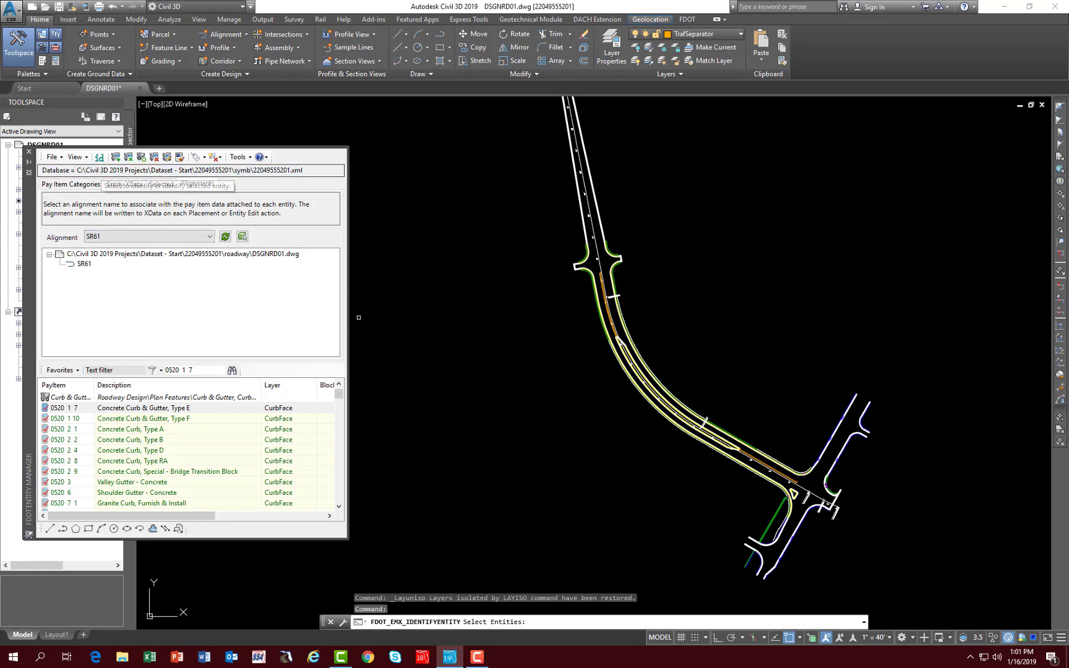
{"action": "scroll", "coordinate": [776, 486], "scroll_direction": "up", "scroll_amount": 6}
{"action": "scroll", "coordinate": [774, 482], "scroll_direction": "up", "scroll_amount": 4}
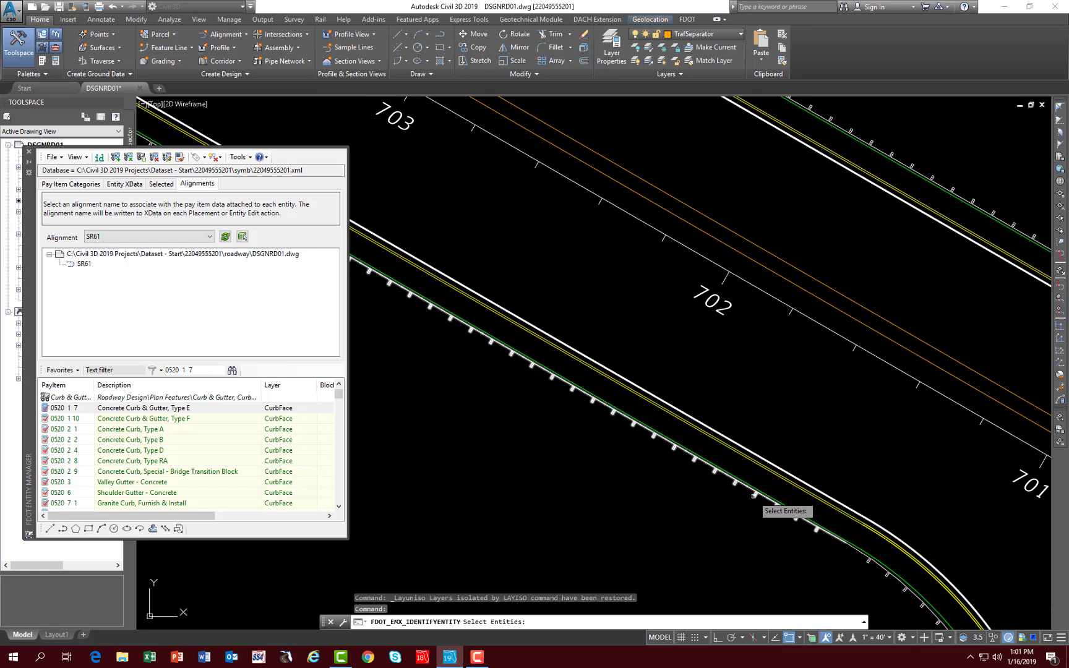
{"action": "left_click", "coordinate": [755, 496]}
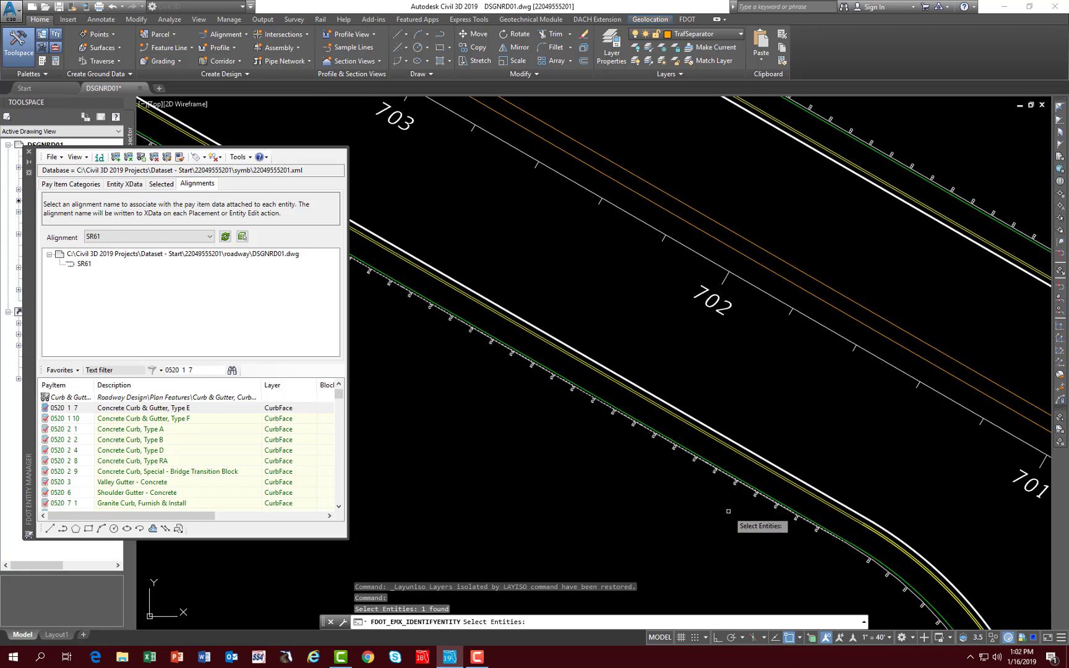
{"action": "key", "text": "Return"}
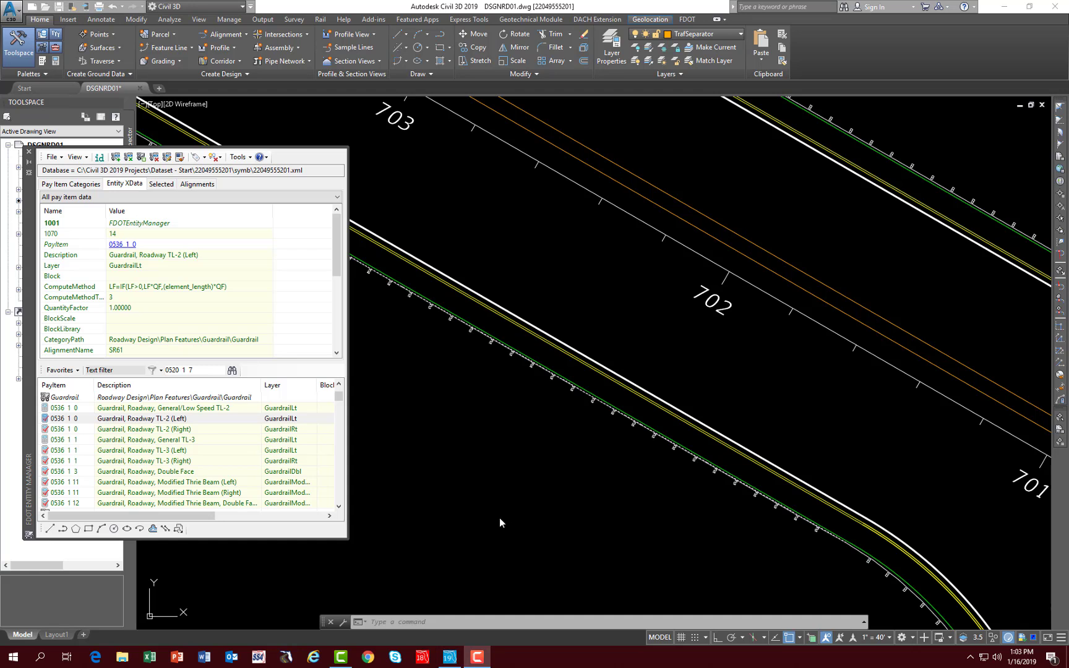
- Open the guardrail's pay item 0536 1 0 for attribute editing, review its alignment choices, and close it without applying changes
{"action": "scroll", "coordinate": [443, 323], "scroll_direction": "down", "scroll_amount": 2}
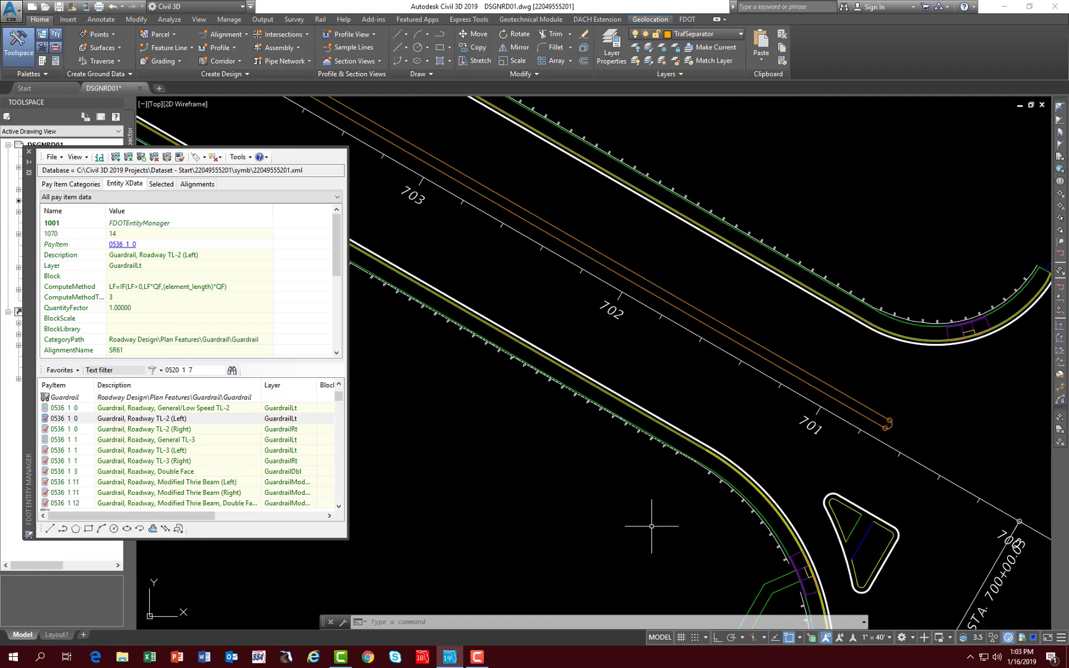
{"action": "scroll", "coordinate": [651, 526], "scroll_direction": "down", "scroll_amount": 2}
{"action": "mouse_move", "coordinate": [652, 527]}
{"action": "middle_mouse_down"}
{"action": "mouse_move", "coordinate": [633, 258]}
{"action": "mouse_move", "coordinate": [671, 258]}
{"action": "middle_mouse_up"}
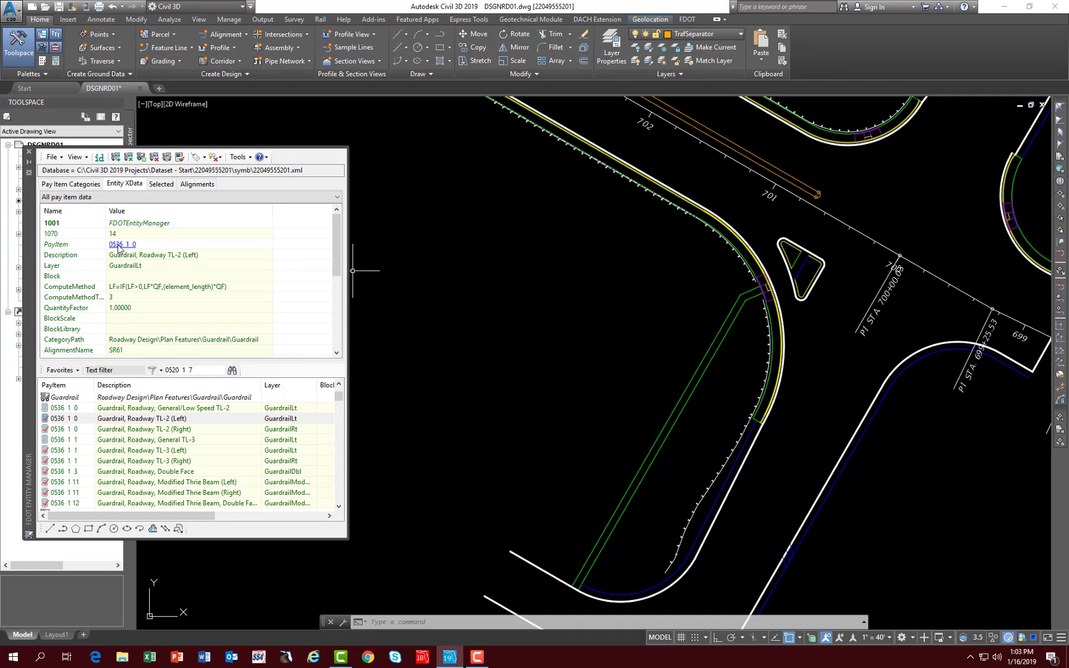
{"action": "left_click", "coordinate": [119, 245]}
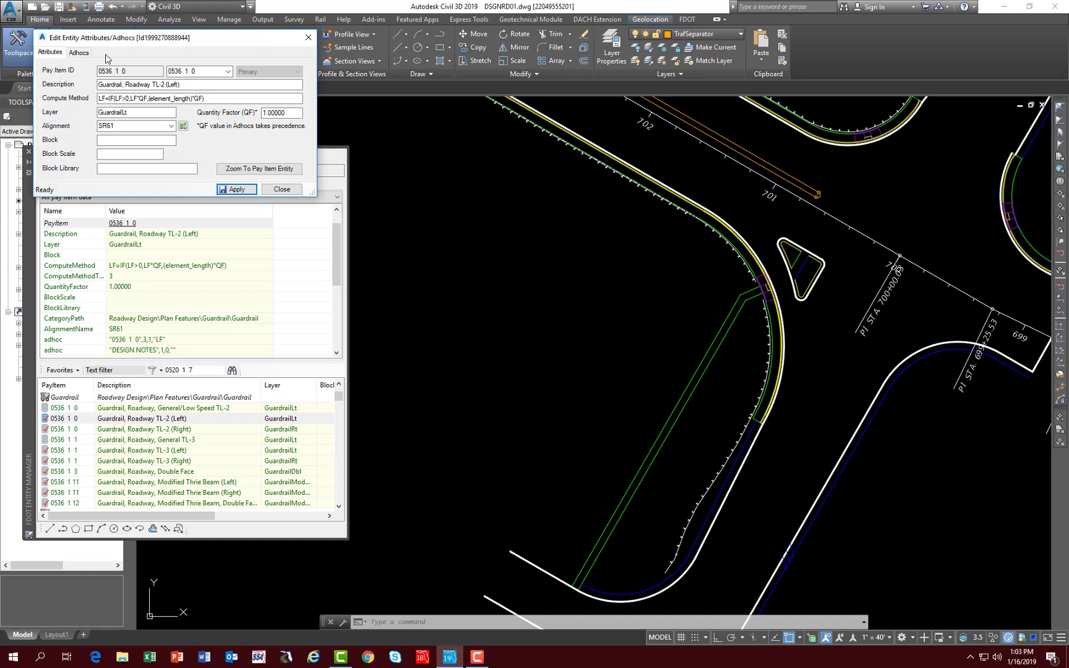
{"action": "left_click_drag", "start_coordinate": [120, 38], "coordinate": [370, 188]}
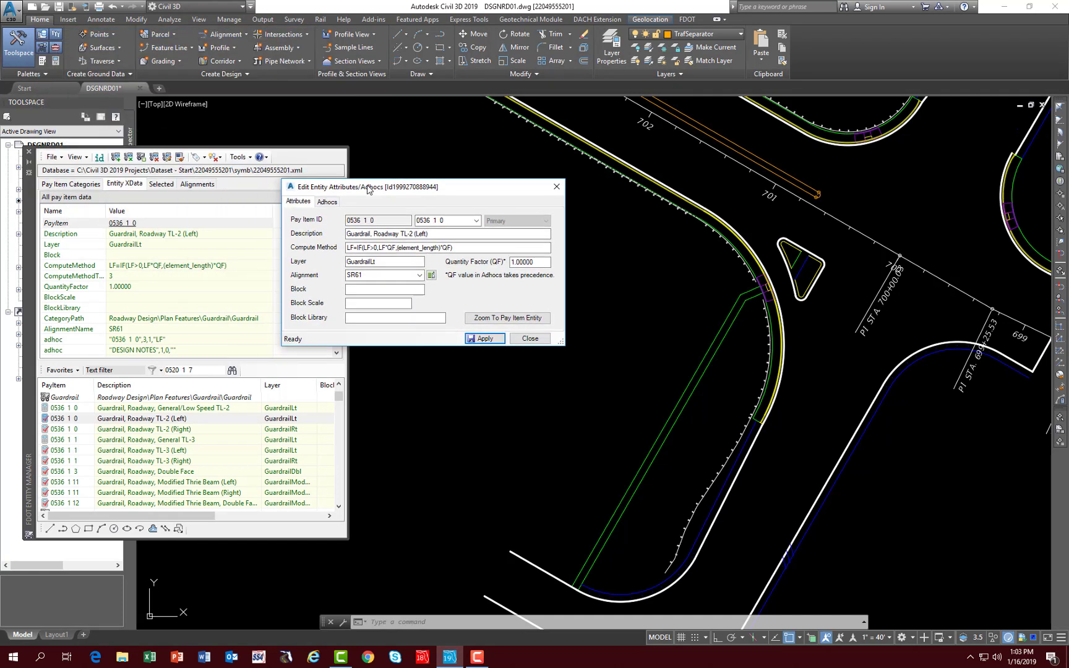
{"action": "left_click", "coordinate": [421, 277]}
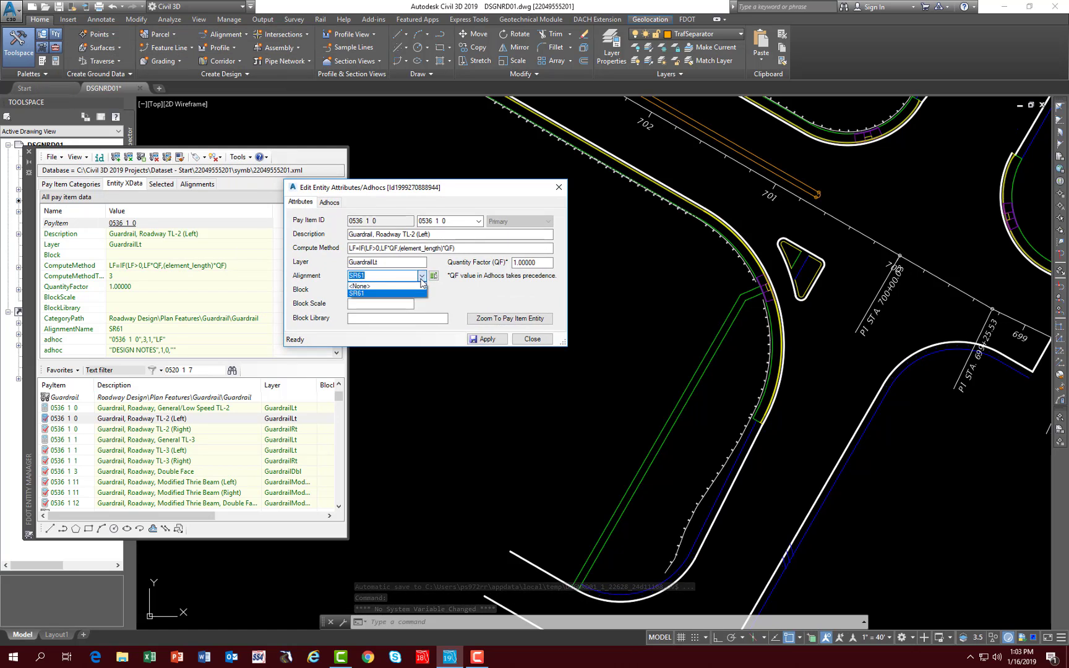
{"action": "left_click", "coordinate": [420, 279]}
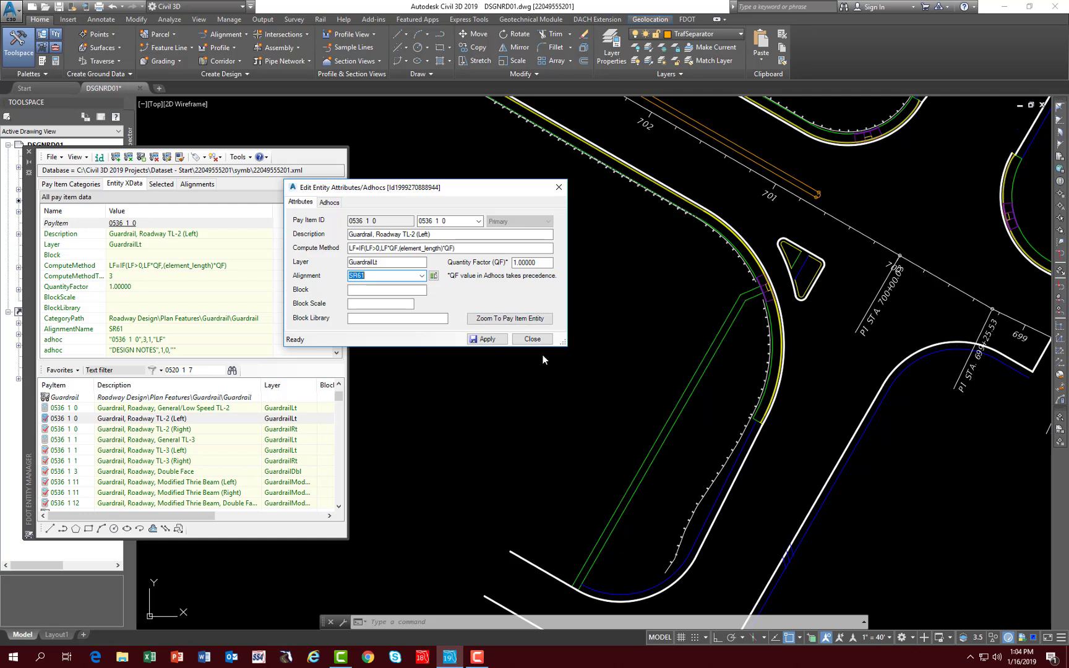
{"action": "left_click", "coordinate": [530, 339]}
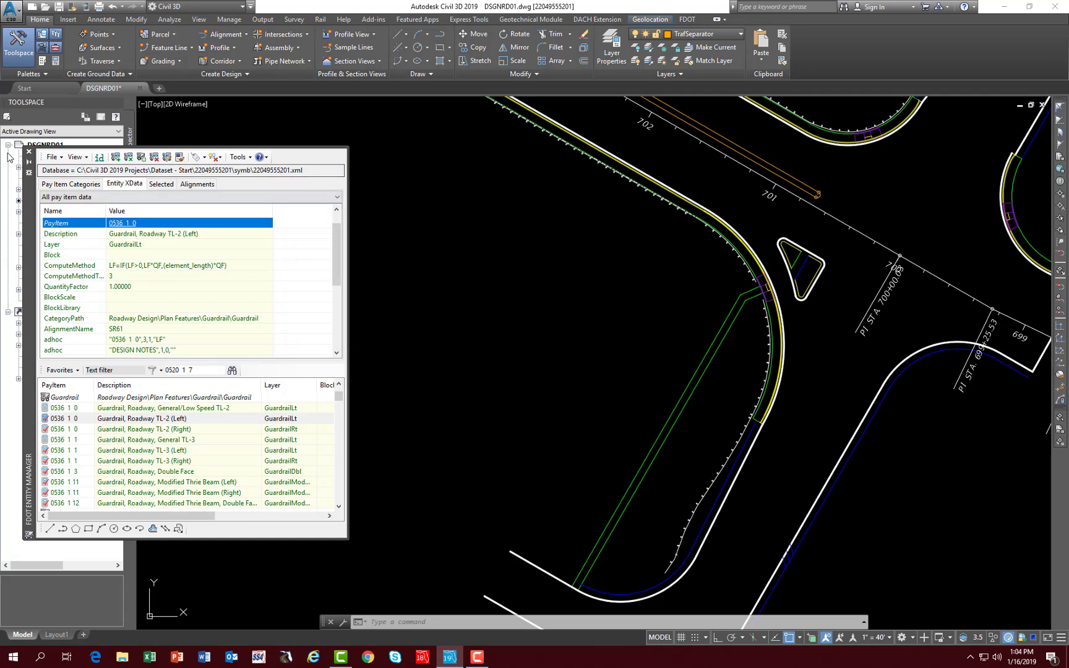
- Close the FDOT Entity Manager and save the DSGNRD01 drawing
{"action": "left_click", "coordinate": [28, 151]}
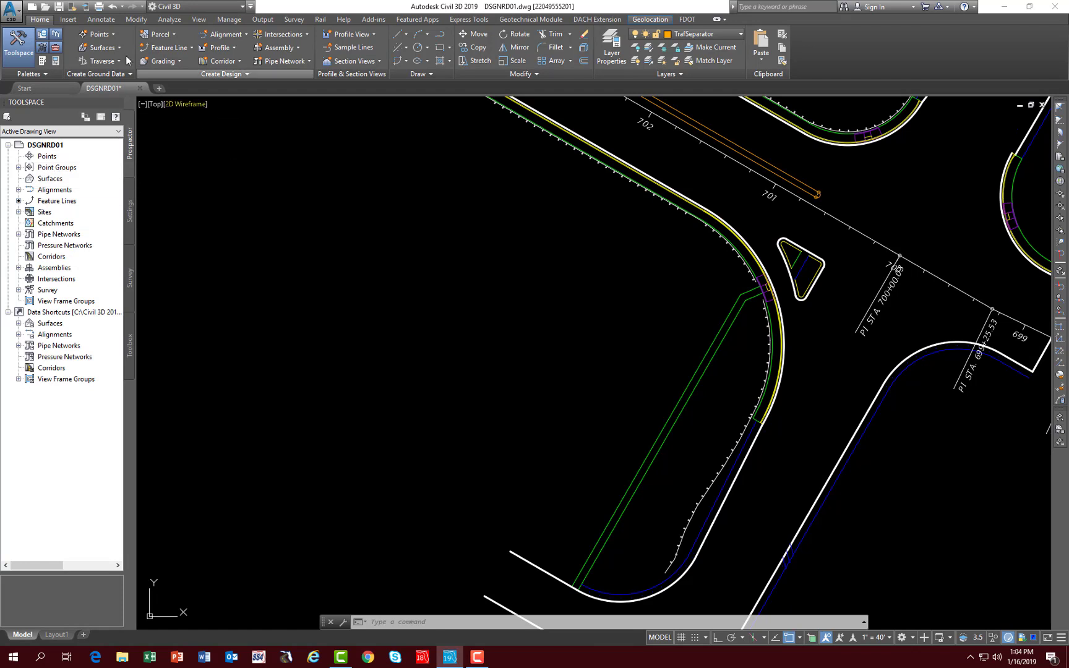
{"action": "left_click", "coordinate": [59, 9]}
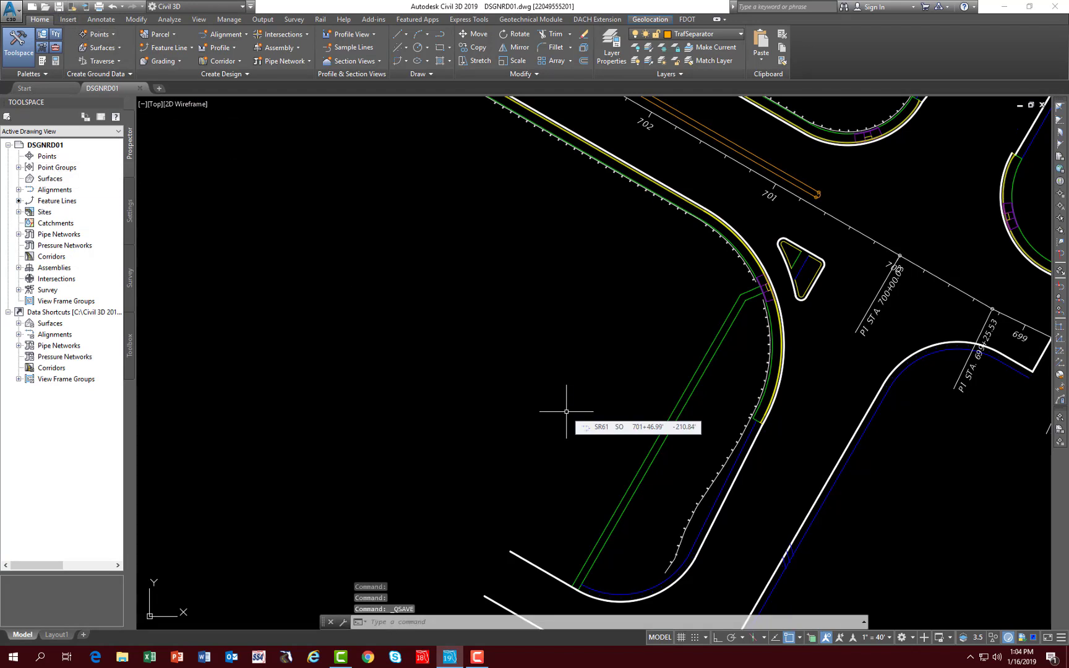